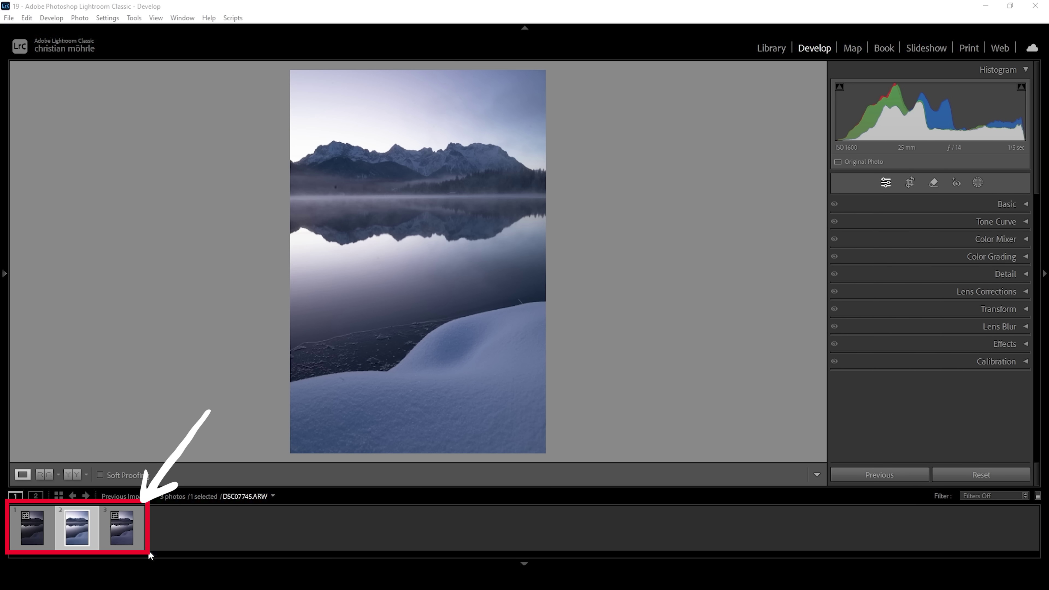
Merge the three bracketed exposures into one HDR image with Auto Align and no deghosting, and open the merged photo.
{"action": "left_click", "coordinate": [32, 530]}
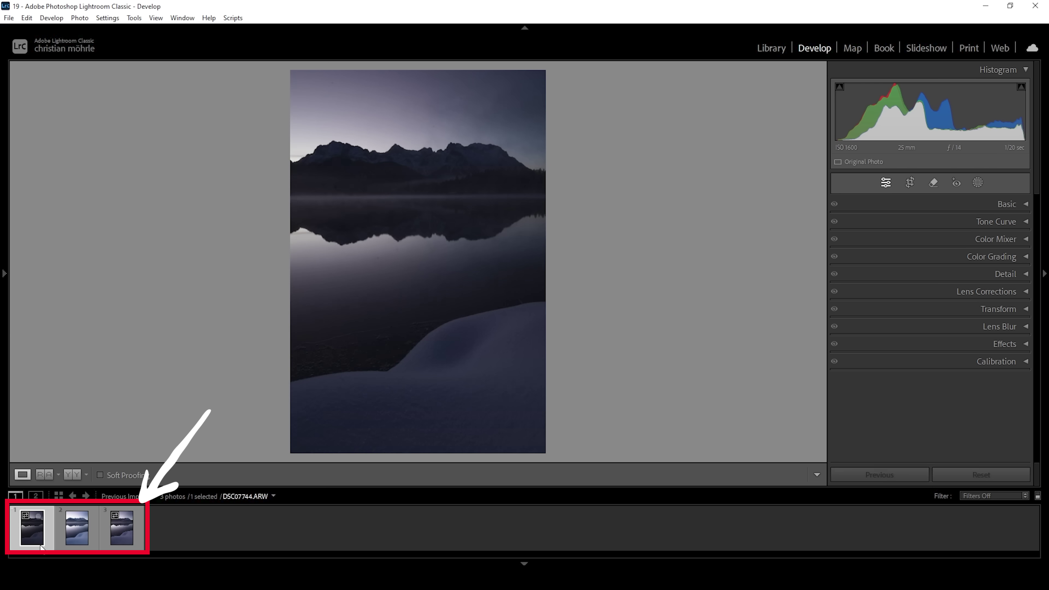
{"action": "left_click", "coordinate": [132, 545], "text": "shift"}
{"action": "right_click", "coordinate": [115, 542]}
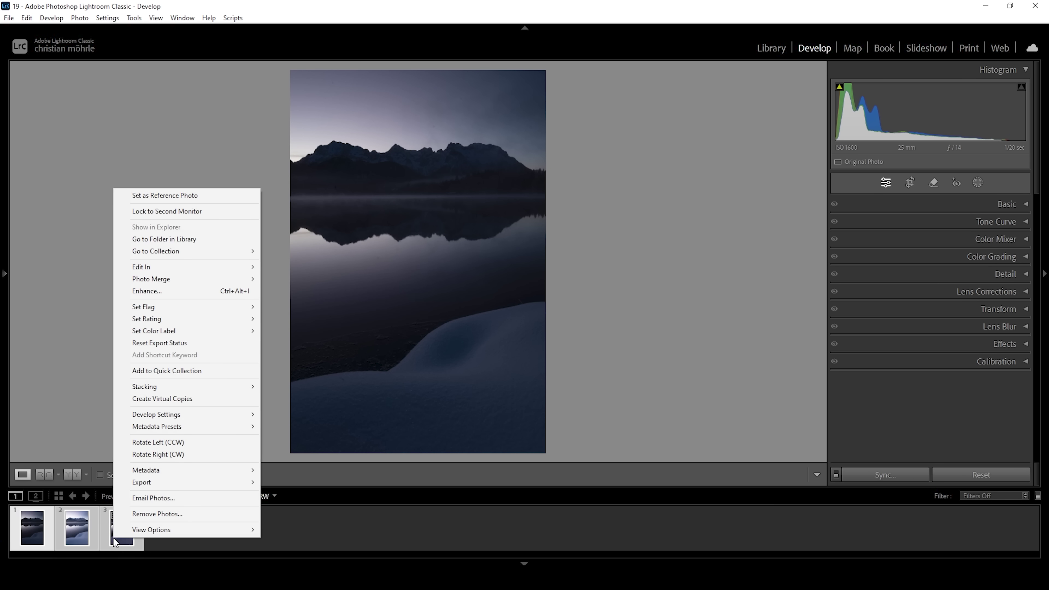
{"action": "mouse_move", "coordinate": [226, 281]}
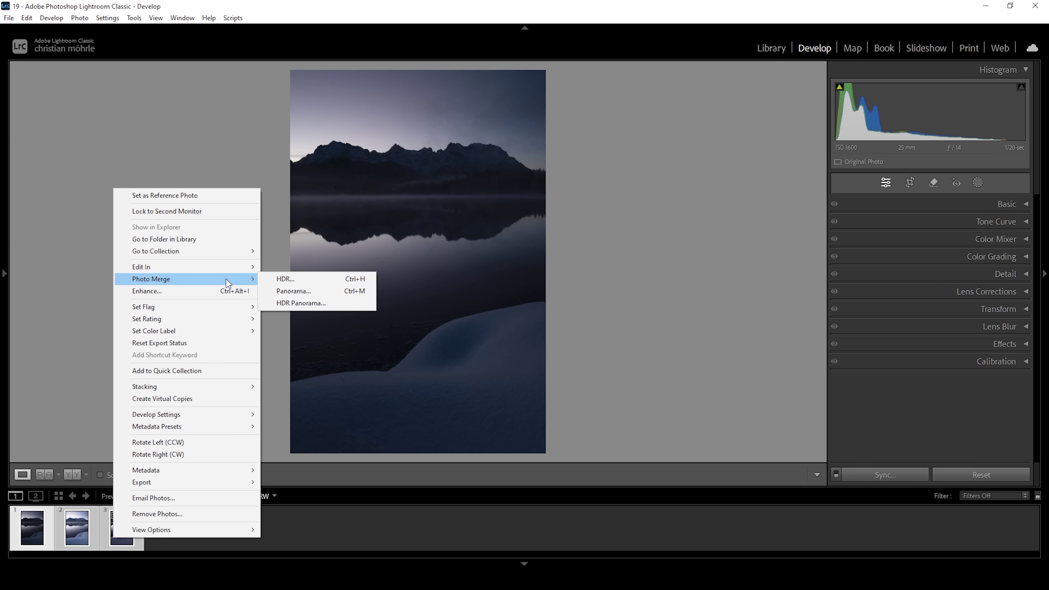
{"action": "left_click", "coordinate": [289, 281]}
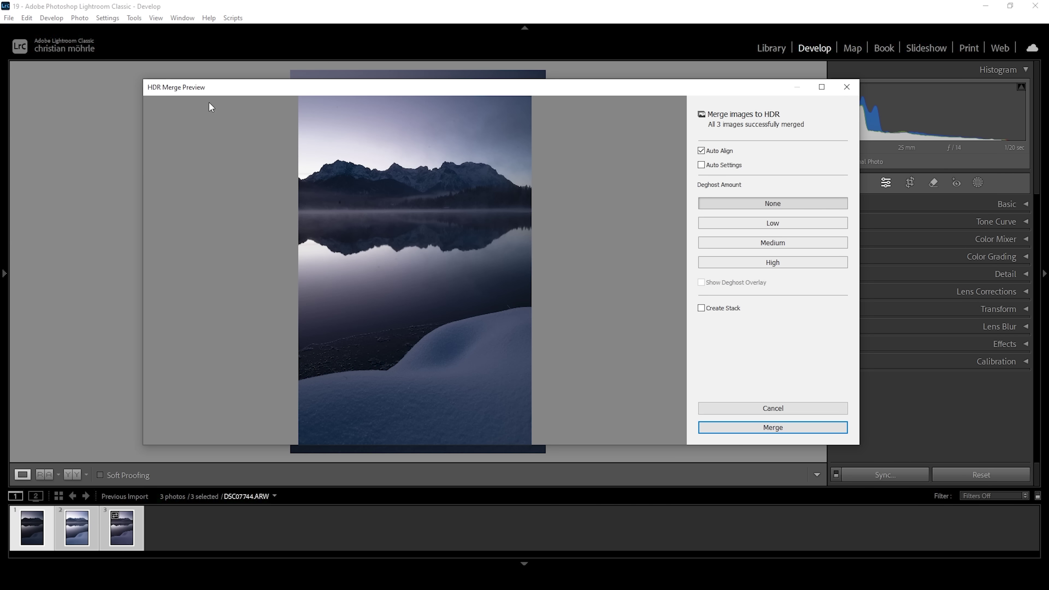
{"action": "left_click", "coordinate": [765, 428]}
{"action": "left_click", "coordinate": [156, 536]}
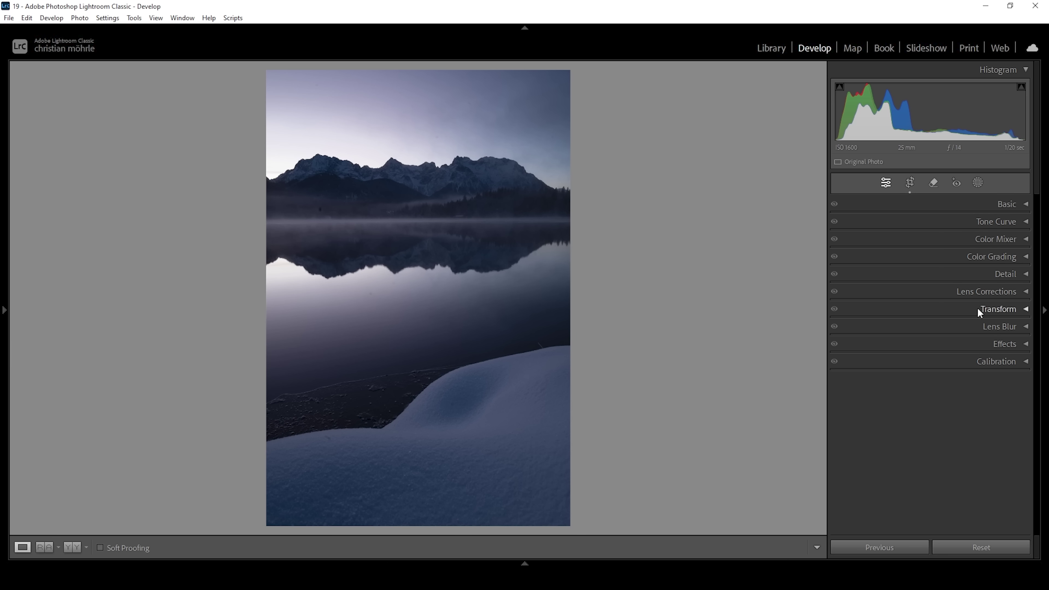
Change the merged photo's profile to Adobe Landscape in the Basic adjustments.
{"action": "left_click", "coordinate": [1010, 204]}
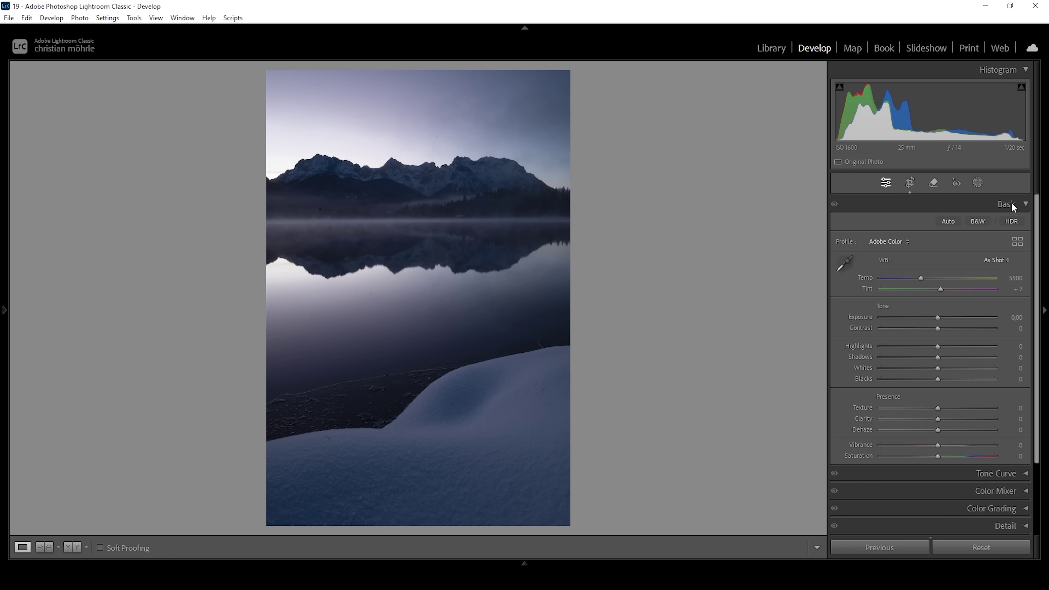
{"action": "left_click", "coordinate": [887, 243]}
{"action": "left_click", "coordinate": [928, 261]}
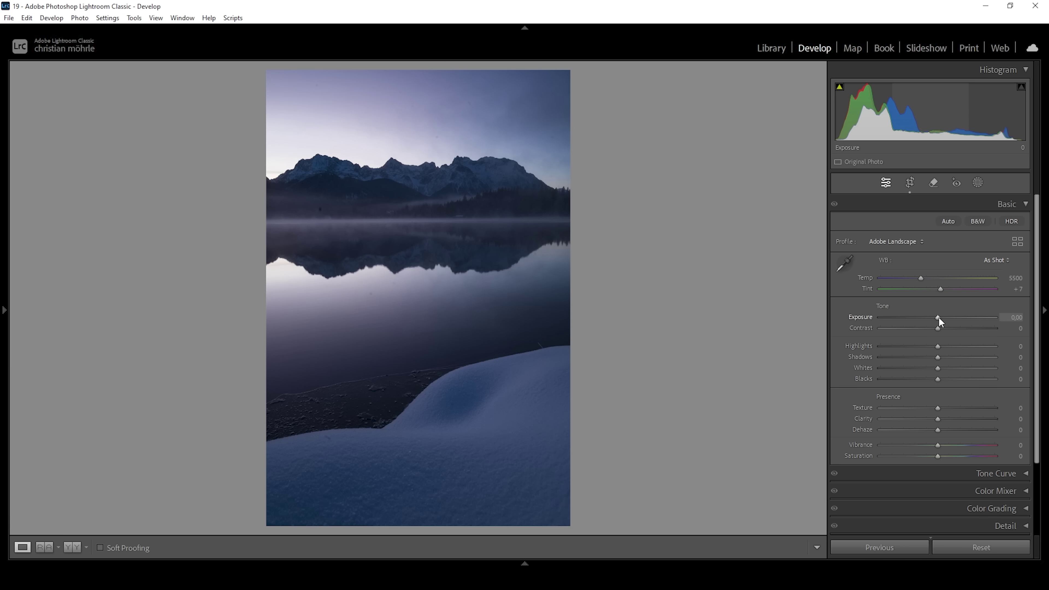
Set the photo's overall exposure to +0.30.
{"action": "left_click_drag", "start_coordinate": [938, 317], "coordinate": [941, 318]}
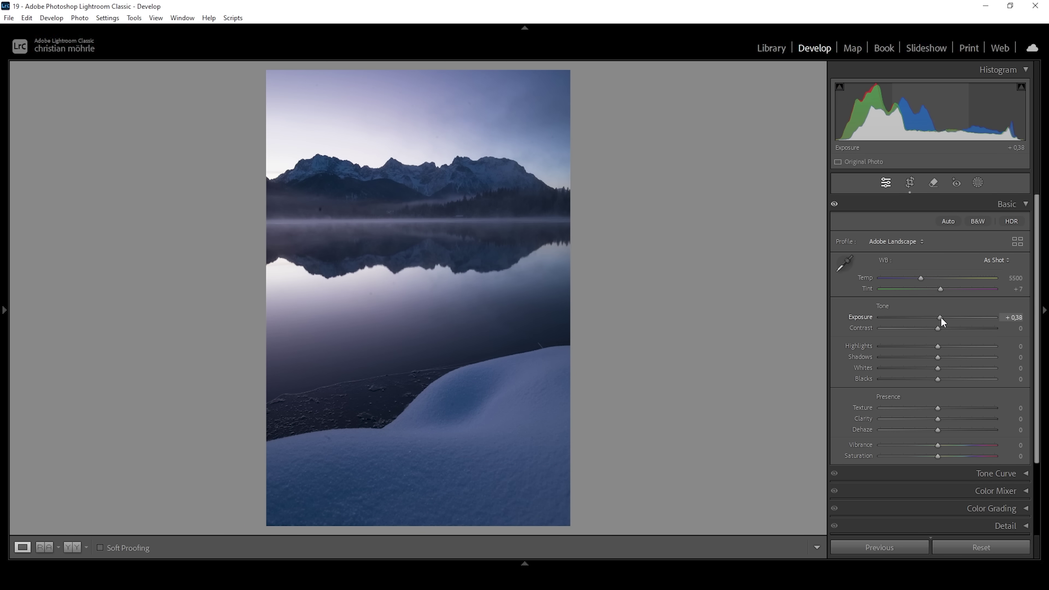
{"action": "left_click", "coordinate": [1014, 318]}
{"action": "type", "text": "0,3"}
{"action": "key", "text": "Return"}
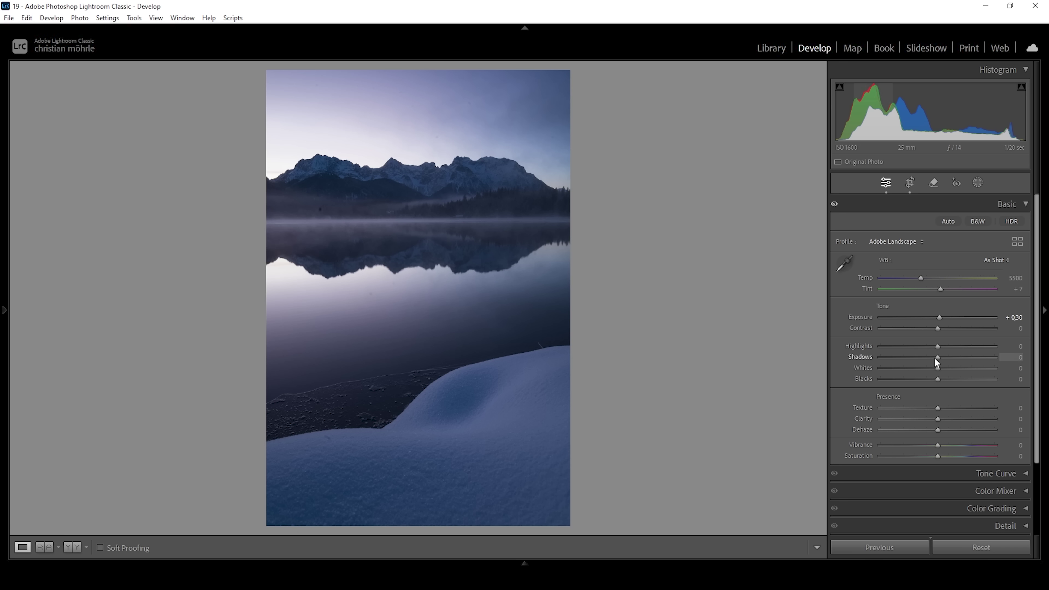
Set the photo's Highlights to -77, Shadows to -13, Whites to +2 and Blacks to -3.
{"action": "left_click_drag", "start_coordinate": [934, 347], "coordinate": [893, 351]}
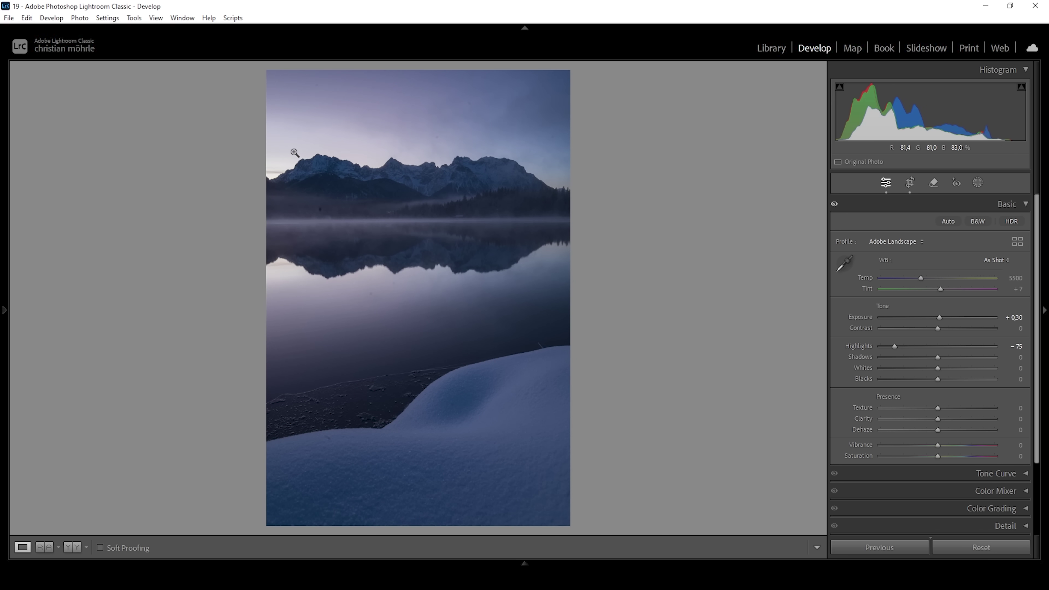
{"action": "left_click_drag", "start_coordinate": [894, 346], "coordinate": [931, 357]}
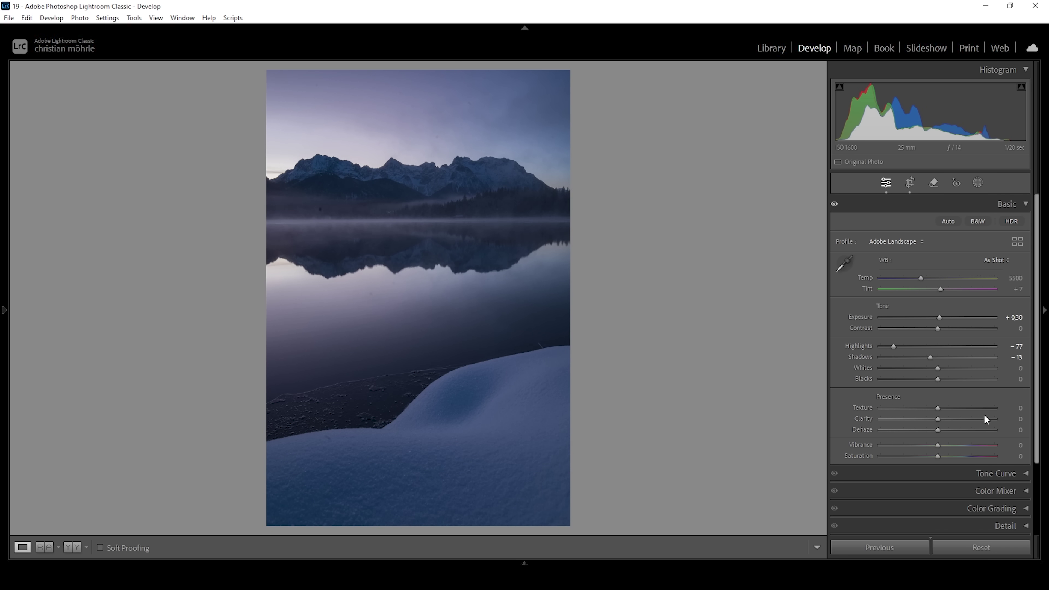
{"action": "left_click_drag", "start_coordinate": [939, 368], "coordinate": [941, 369]}
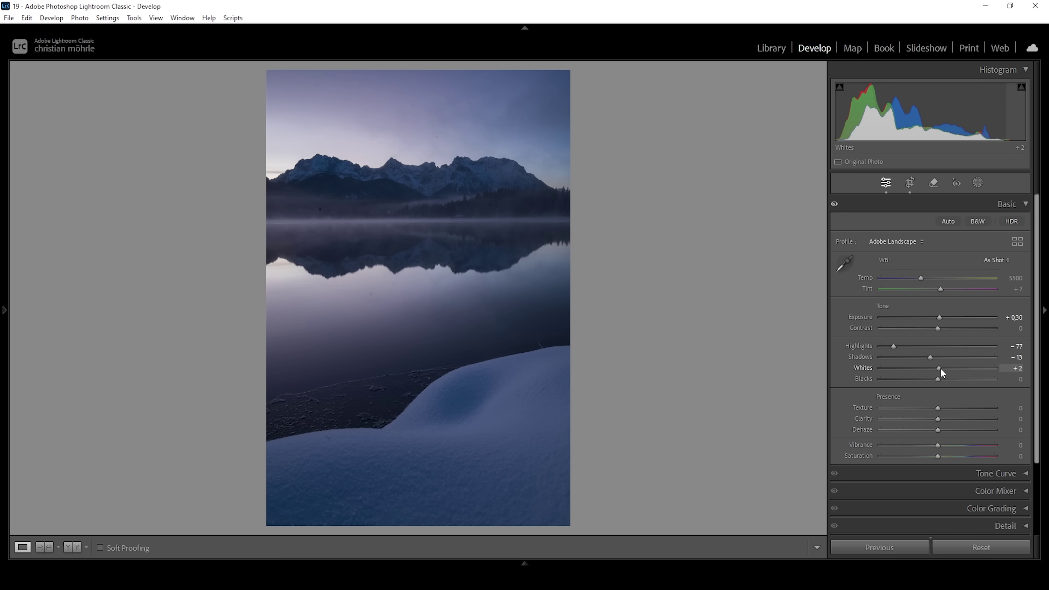
{"action": "left_click_drag", "start_coordinate": [938, 380], "coordinate": [936, 381]}
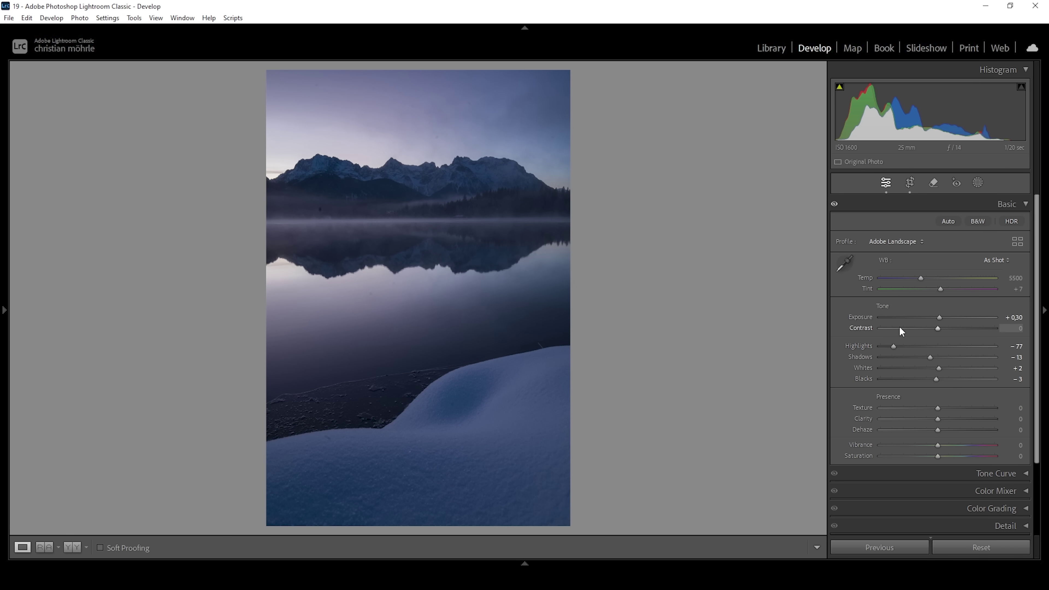
Turn on the shadow clipping warning and warm the white balance to a temperature of 8300.
{"action": "left_click", "coordinate": [840, 90]}
{"action": "left_click_drag", "start_coordinate": [920, 278], "coordinate": [947, 281]}
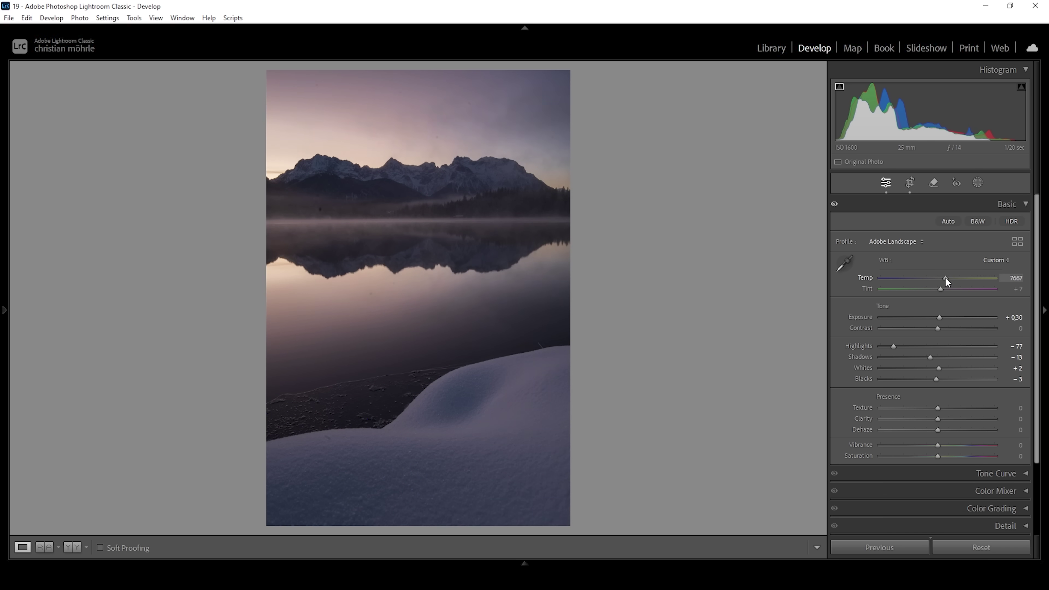
{"action": "left_click_drag", "start_coordinate": [947, 281], "coordinate": [950, 279]}
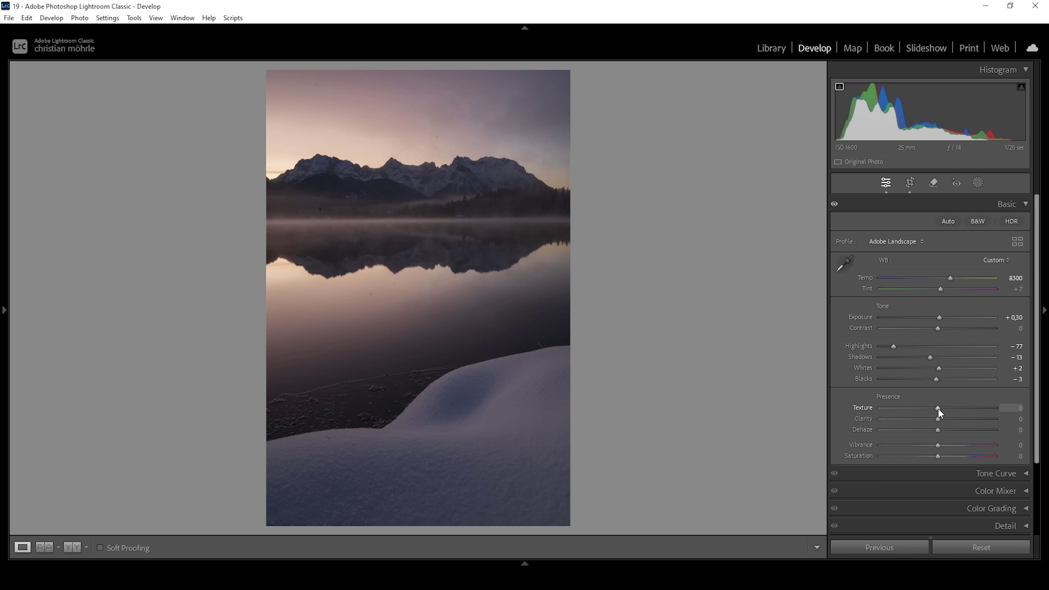
Set Texture to +5, Clarity to -10, Dehaze to -9 and Vibrance to +12, and compare the photo before and after.
{"action": "left_click_drag", "start_coordinate": [938, 409], "coordinate": [940, 409]}
{"action": "left_click_drag", "start_coordinate": [936, 421], "coordinate": [943, 447]}
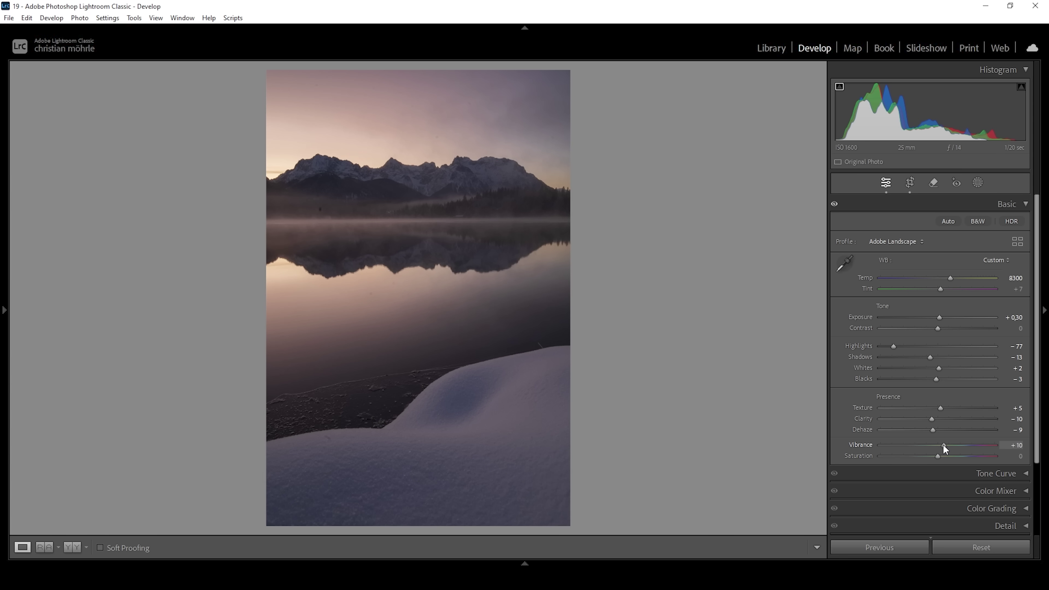
{"action": "left_click_drag", "start_coordinate": [944, 444], "coordinate": [941, 444]}
{"action": "left_click", "coordinate": [72, 547]}
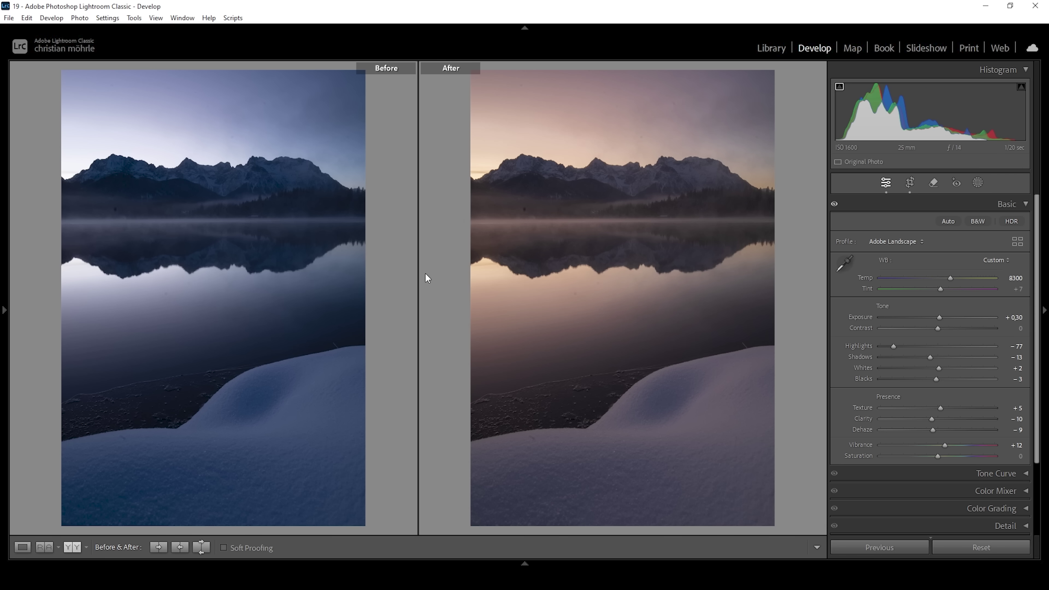
Create an object mask of the snowy foreground using rectangle selection around the lower part of the photo.
{"action": "left_click", "coordinate": [977, 183]}
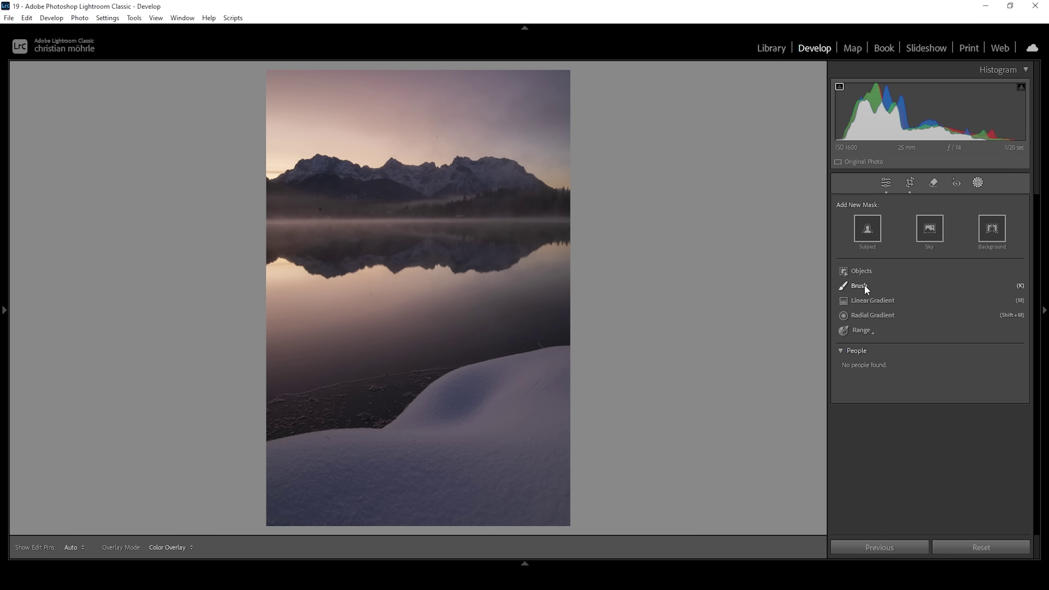
{"action": "left_click", "coordinate": [865, 271]}
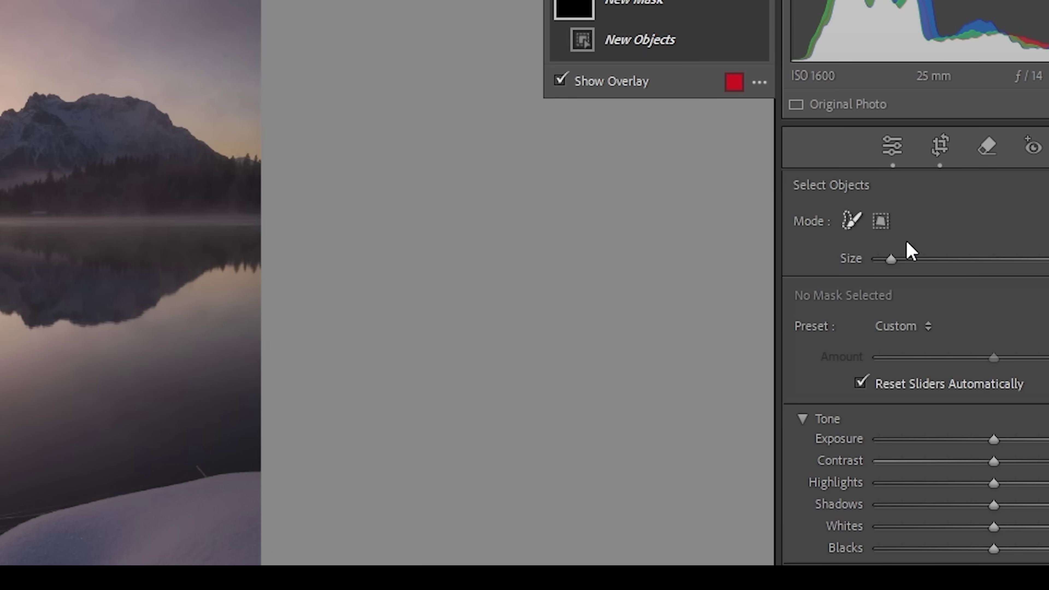
{"action": "left_click", "coordinate": [881, 221]}
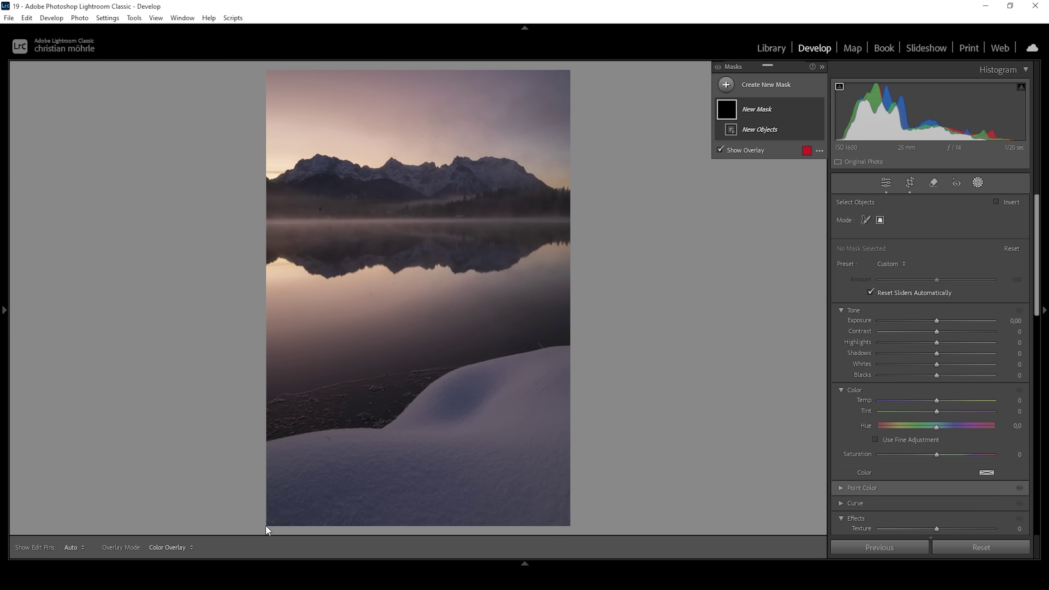
{"action": "left_click_drag", "start_coordinate": [265, 526], "coordinate": [584, 330]}
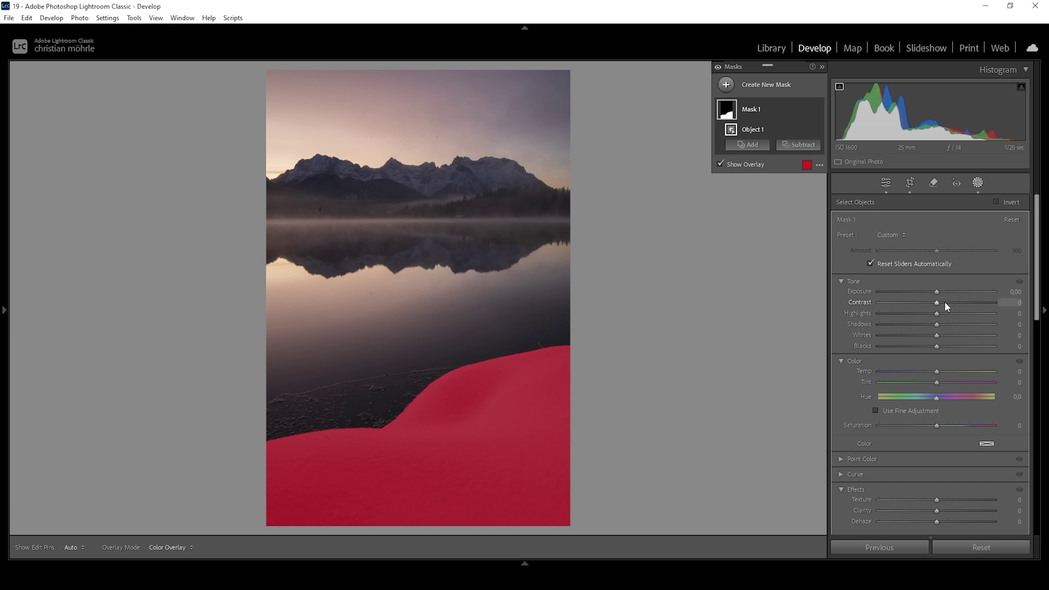
Set the snow mask's Contrast to 15, Highlights to 89, Whites to 22, Temp to -10 and Saturation to -36.
{"action": "left_click_drag", "start_coordinate": [938, 315], "coordinate": [957, 335]}
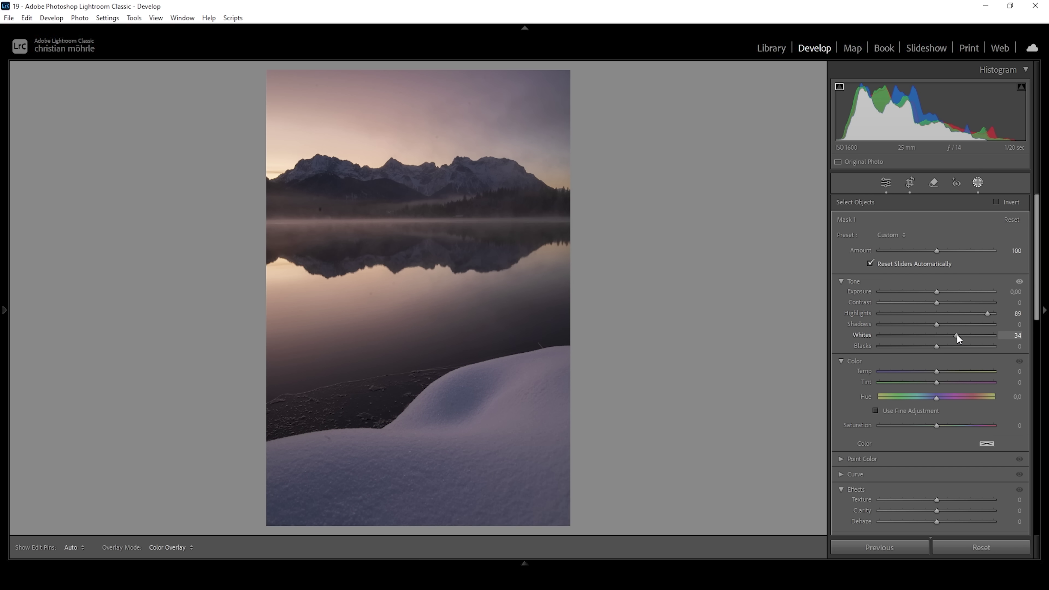
{"action": "left_click_drag", "start_coordinate": [957, 335], "coordinate": [945, 303]}
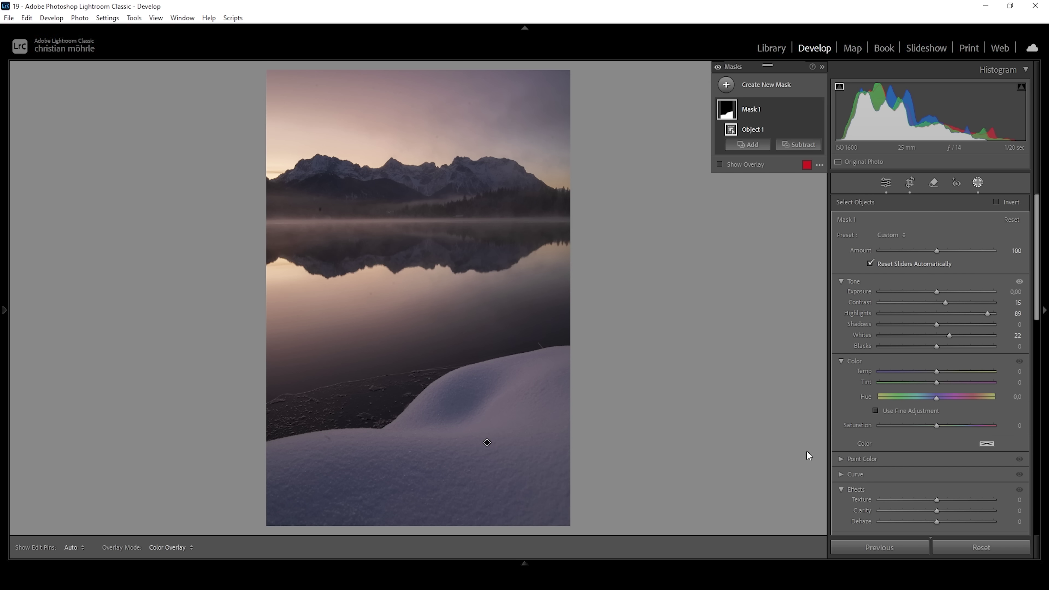
{"action": "left_click_drag", "start_coordinate": [937, 373], "coordinate": [932, 373]}
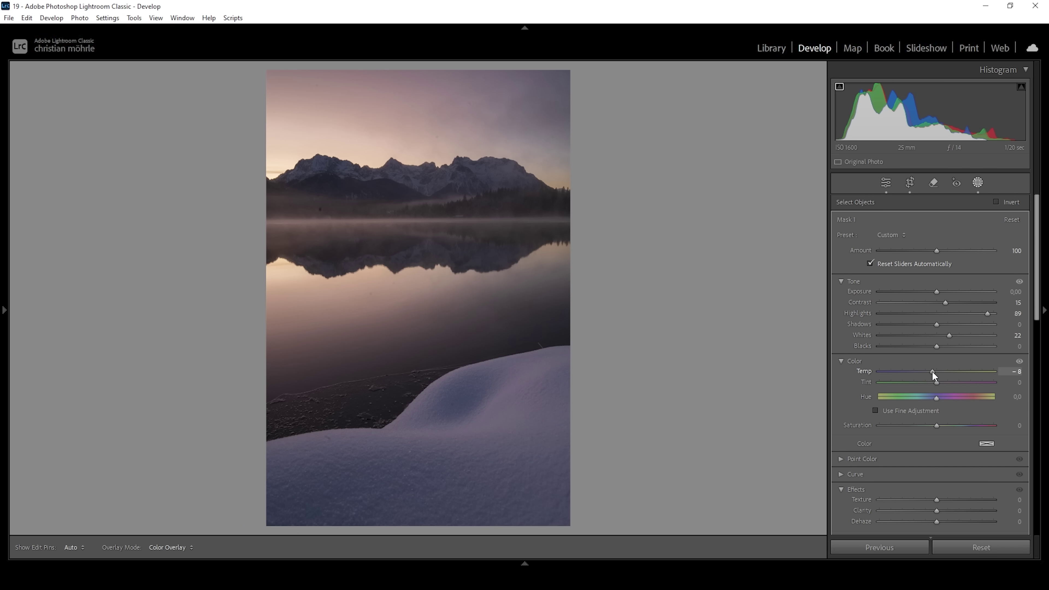
{"action": "left_click_drag", "start_coordinate": [931, 370], "coordinate": [930, 371]}
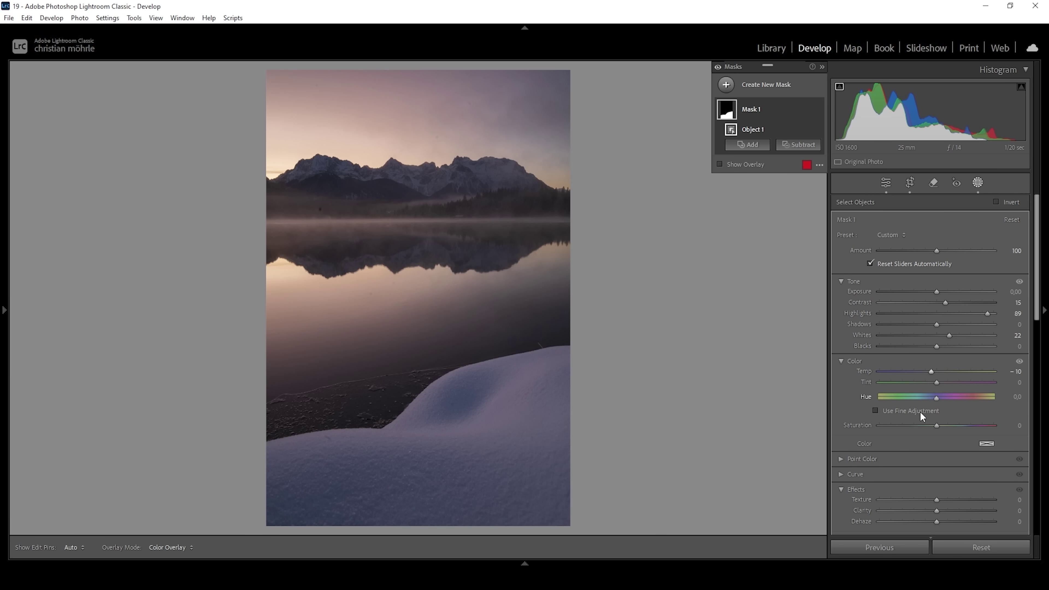
{"action": "left_click_drag", "start_coordinate": [935, 427], "coordinate": [919, 429]}
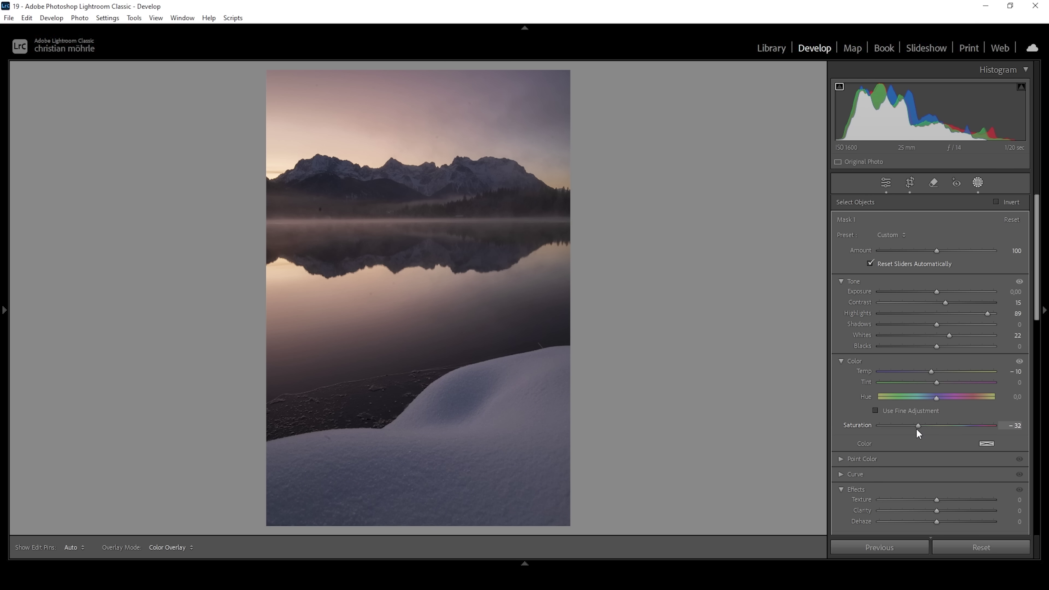
{"action": "left_click_drag", "start_coordinate": [914, 428], "coordinate": [915, 428]}
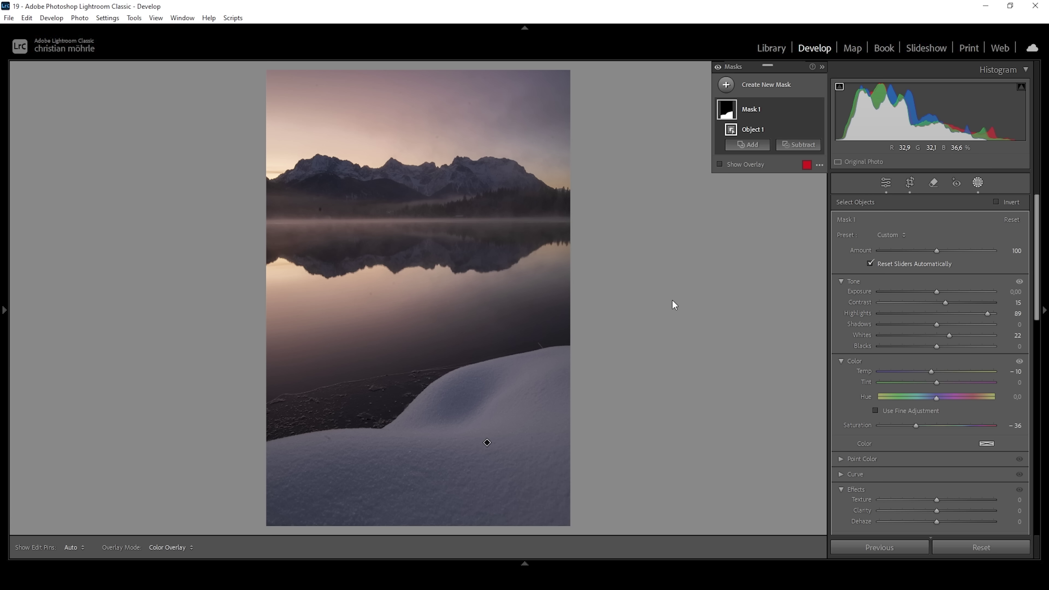
Set the snow mask's Texture to 22 and Clarity to 15.
{"action": "scroll", "coordinate": [949, 434], "scroll_direction": "down", "scroll_amount": 3}
{"action": "mouse_move", "coordinate": [938, 428]}
{"action": "left_mouse_down"}
{"action": "mouse_move", "coordinate": [949, 428]}
{"action": "mouse_move", "coordinate": [942, 439]}
{"action": "left_mouse_up"}
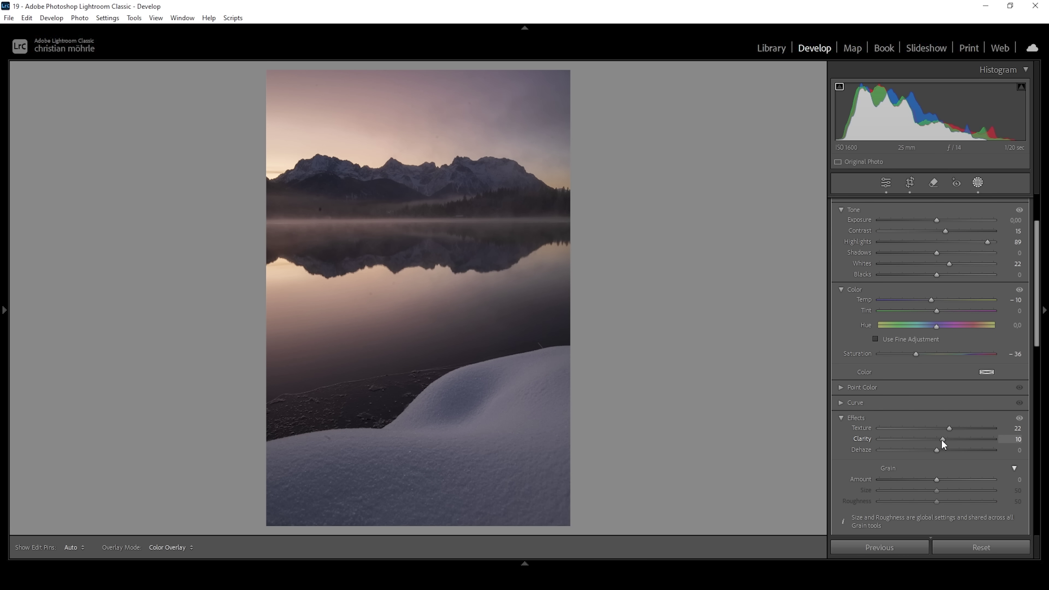
{"action": "left_click_drag", "start_coordinate": [942, 439], "coordinate": [945, 440]}
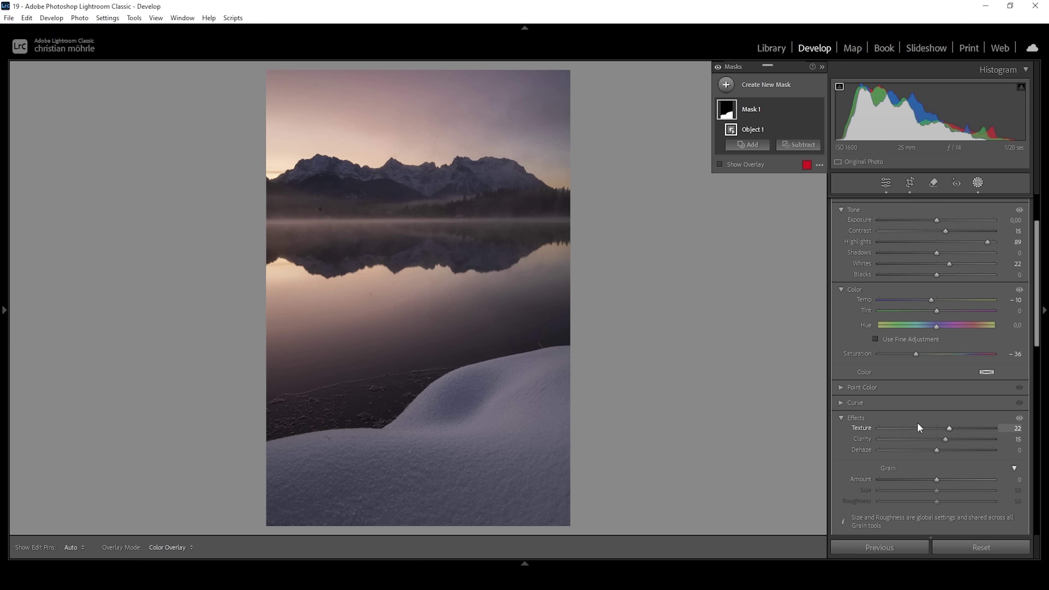
Add a slight contrast curve to the snow mask, with a lowered shadow point and a highlight point at input 188, output 189.
{"action": "left_click", "coordinate": [869, 402]}
{"action": "scroll", "coordinate": [859, 304], "scroll_direction": "down", "scroll_amount": 4}
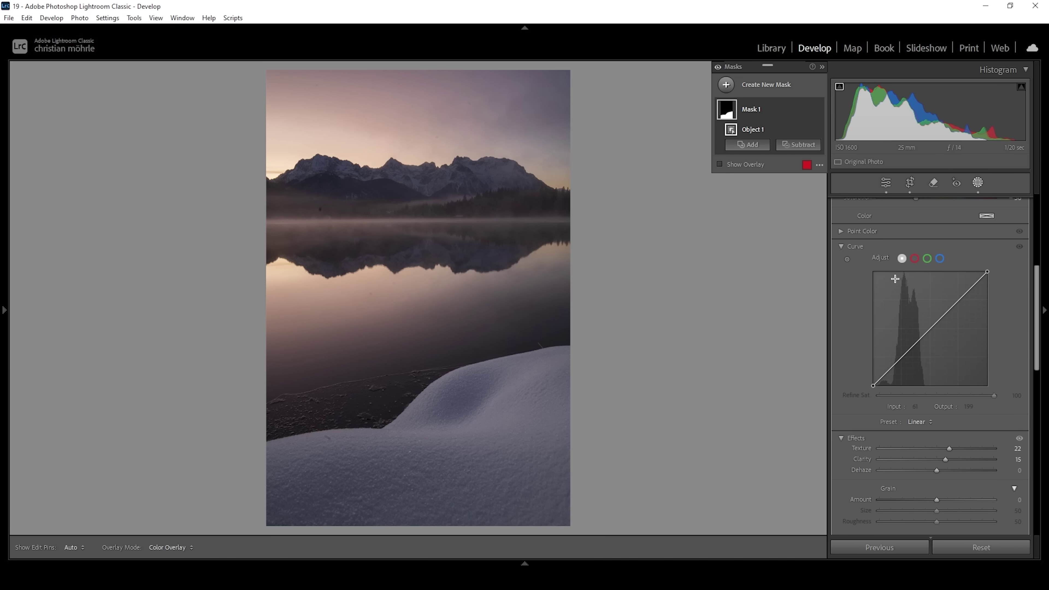
{"action": "left_click_drag", "start_coordinate": [902, 357], "coordinate": [901, 359]}
{"action": "left_click_drag", "start_coordinate": [957, 302], "coordinate": [957, 300]}
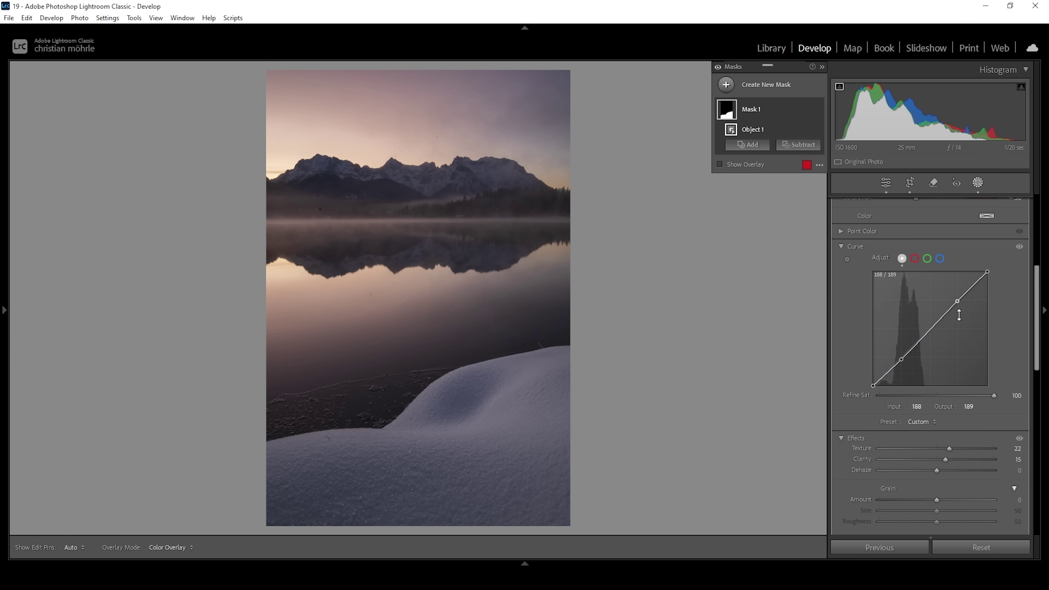
Add a new linear gradient mask over the sky, fading from the photo's upper edge down to the mountain peaks.
{"action": "left_click", "coordinate": [724, 86]}
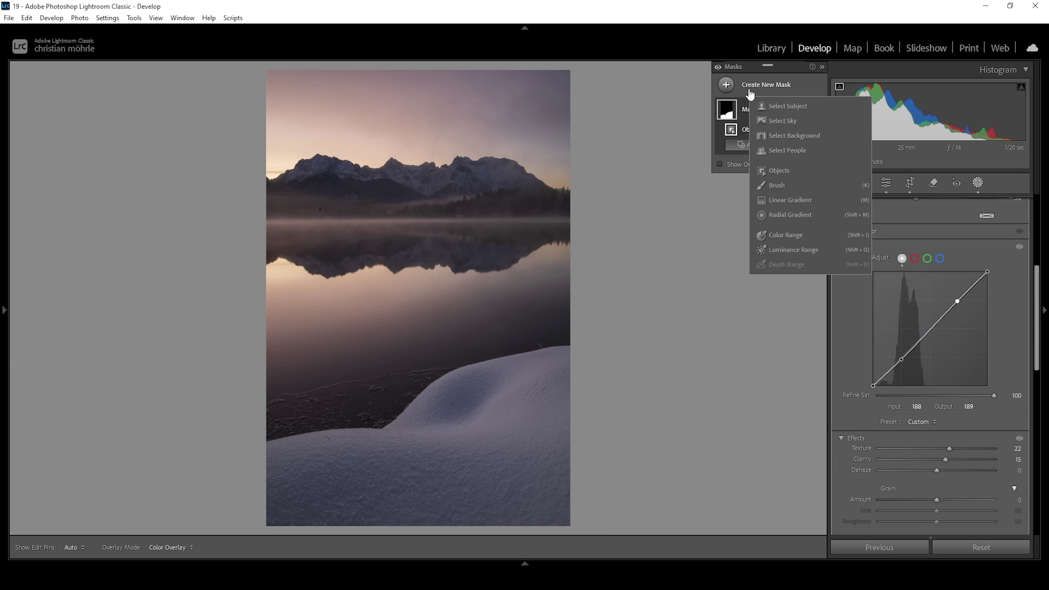
{"action": "left_click", "coordinate": [801, 199]}
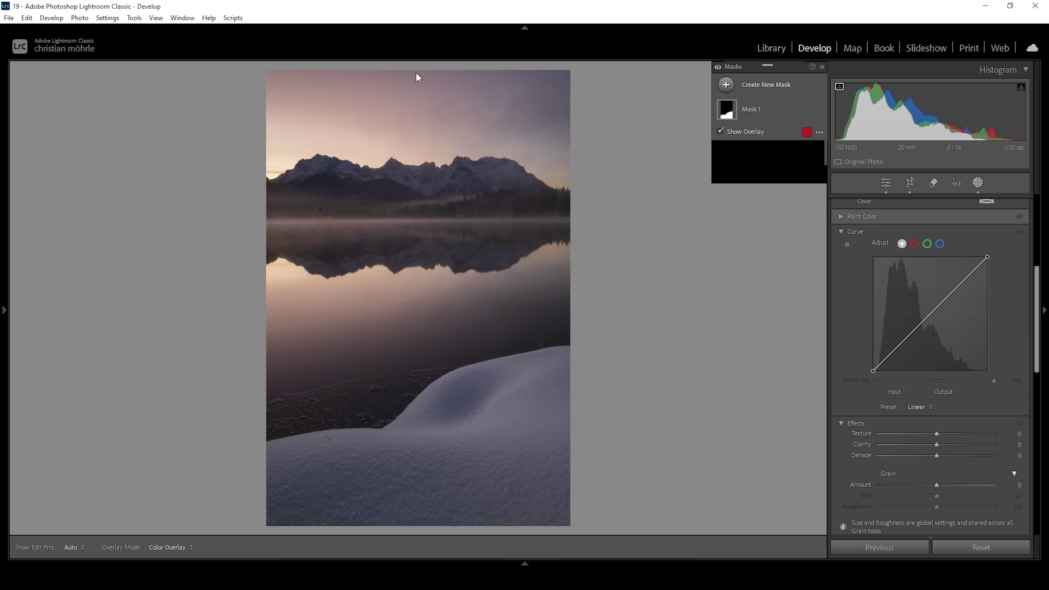
{"action": "left_click_drag", "start_coordinate": [418, 72], "coordinate": [418, 159]}
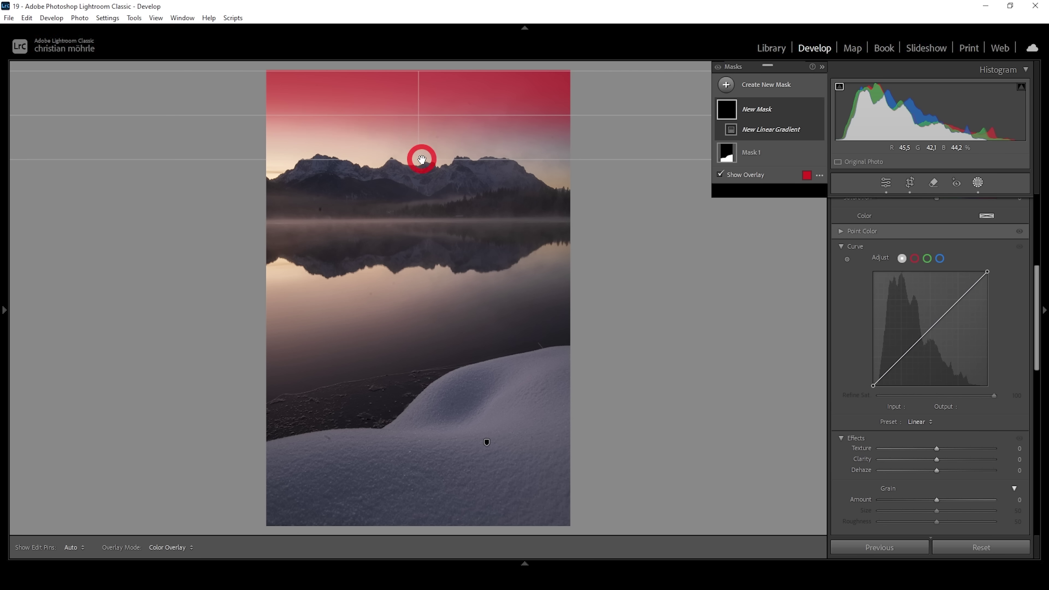
{"action": "scroll", "coordinate": [913, 321], "scroll_direction": "up", "scroll_amount": 5}
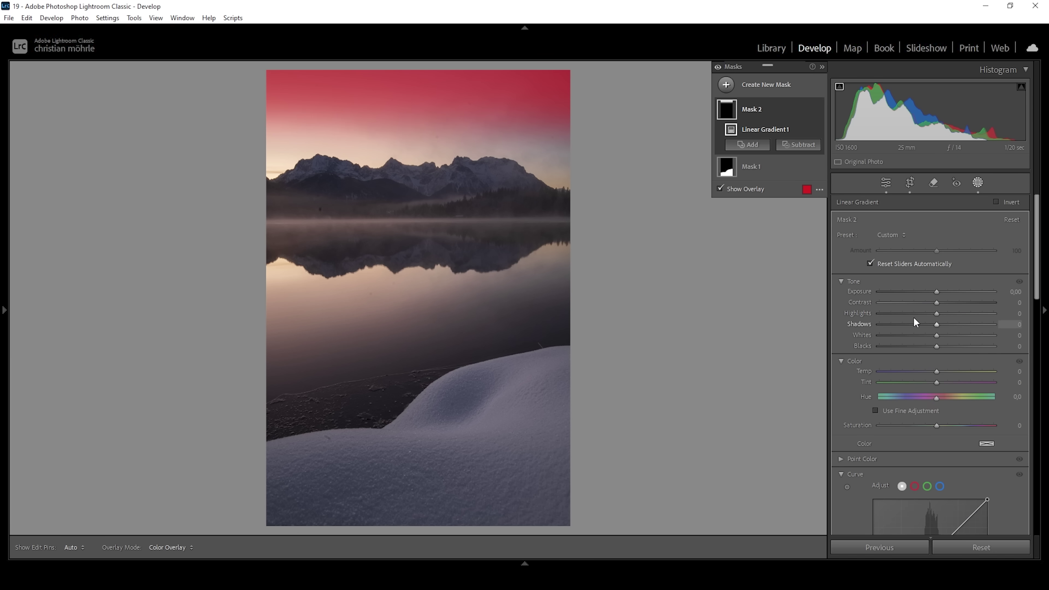
Darken and cool the upper-sky gradient mask with Exposure -0.85 and Temp -14.
{"action": "left_click_drag", "start_coordinate": [935, 291], "coordinate": [924, 291]}
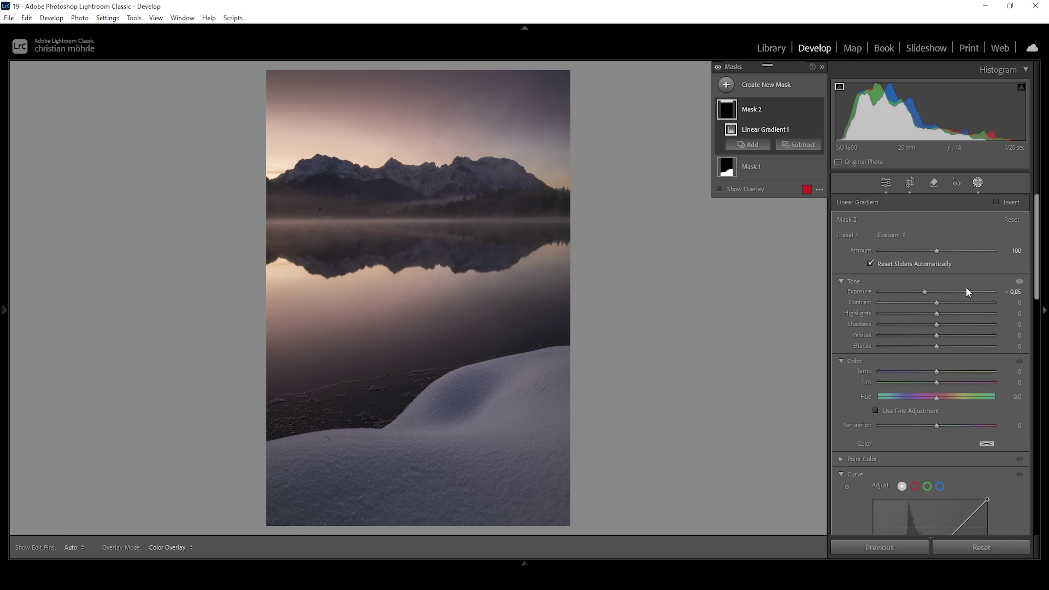
{"action": "left_click_drag", "start_coordinate": [935, 371], "coordinate": [932, 371]}
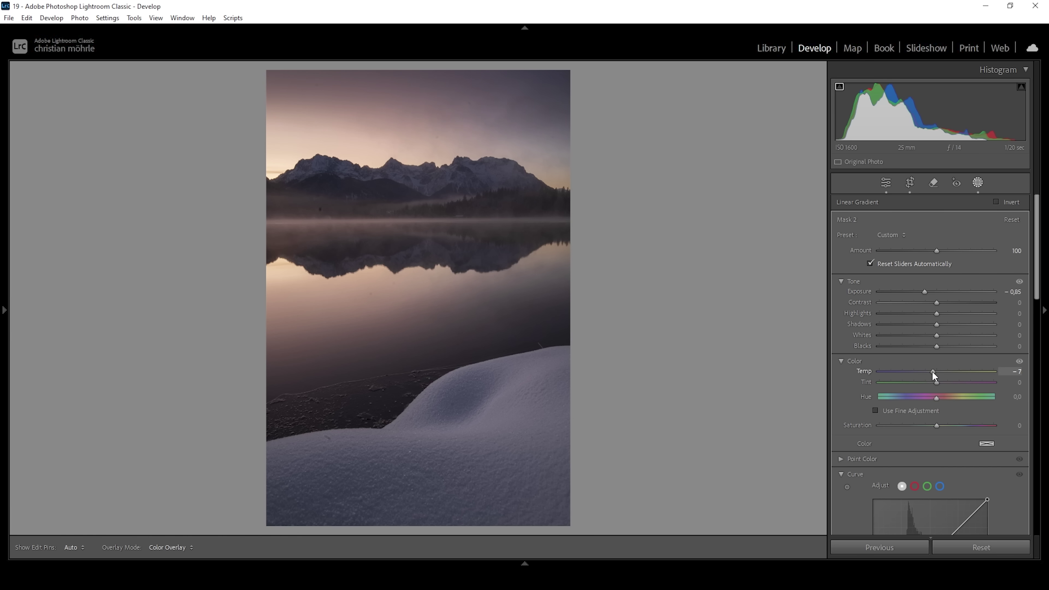
{"action": "left_click_drag", "start_coordinate": [929, 370], "coordinate": [927, 371]}
{"action": "left_click_drag", "start_coordinate": [924, 374], "coordinate": [924, 374]}
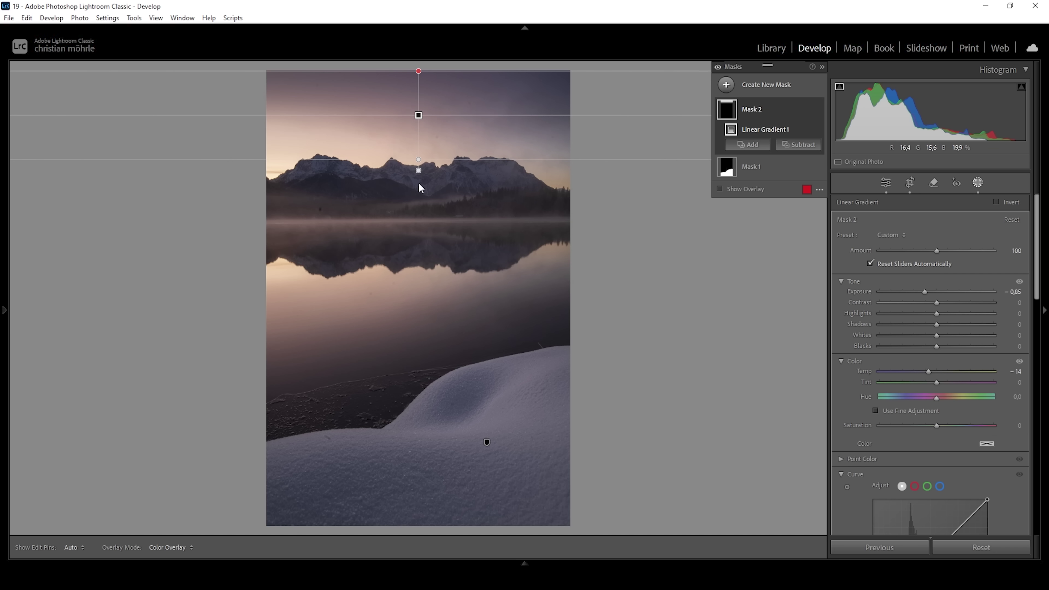
Add a linear gradient mask from above the mountains to the far shoreline and subtract the sky from it.
{"action": "left_click", "coordinate": [725, 84]}
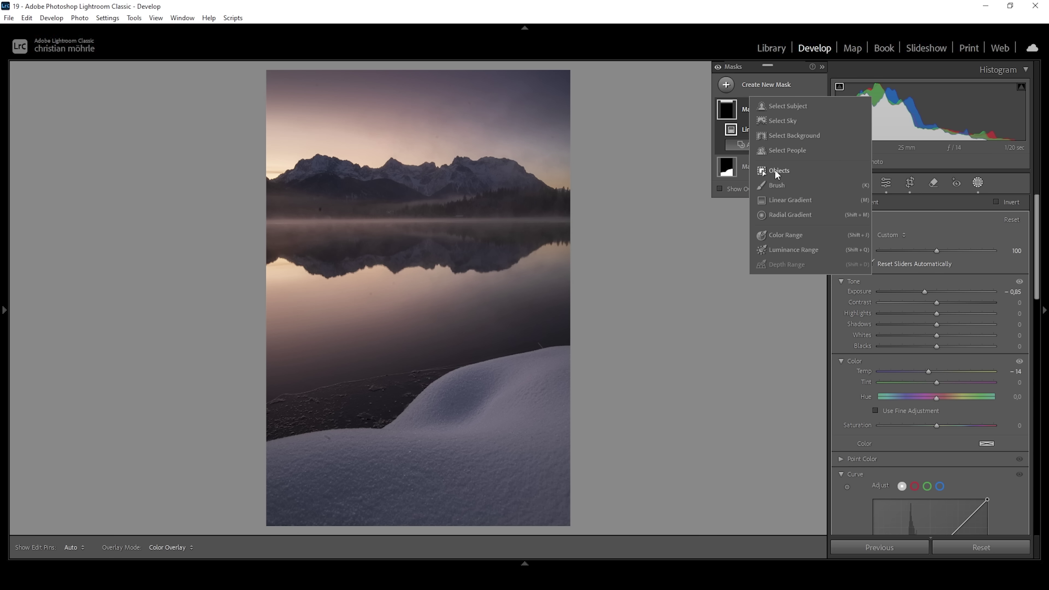
{"action": "left_click", "coordinate": [788, 200]}
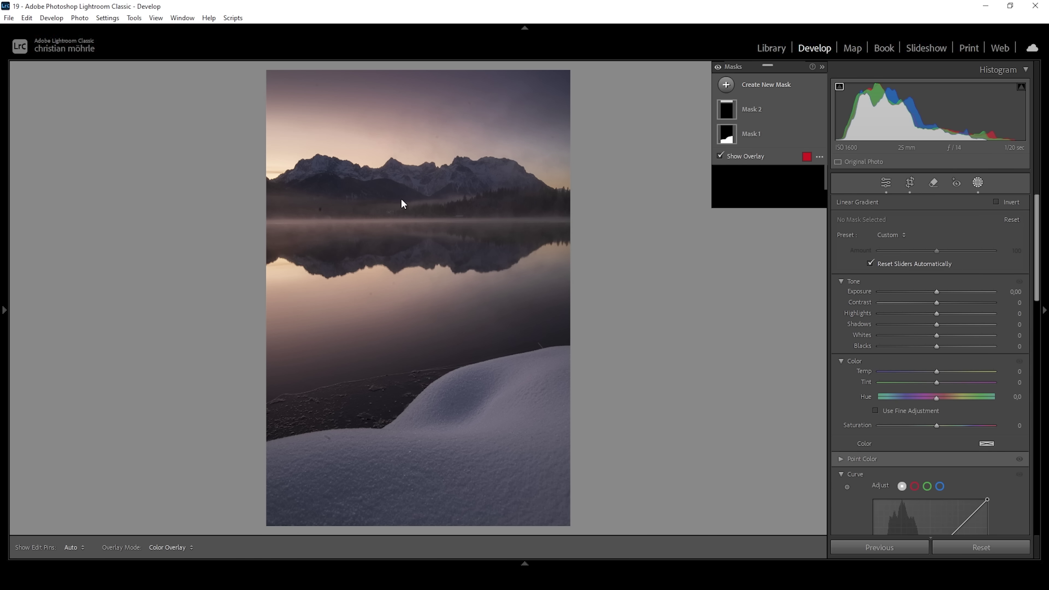
{"action": "mouse_move", "coordinate": [398, 194]}
{"action": "left_mouse_down"}
{"action": "mouse_move", "coordinate": [399, 222]}
{"action": "mouse_move", "coordinate": [403, 183]}
{"action": "left_mouse_up"}
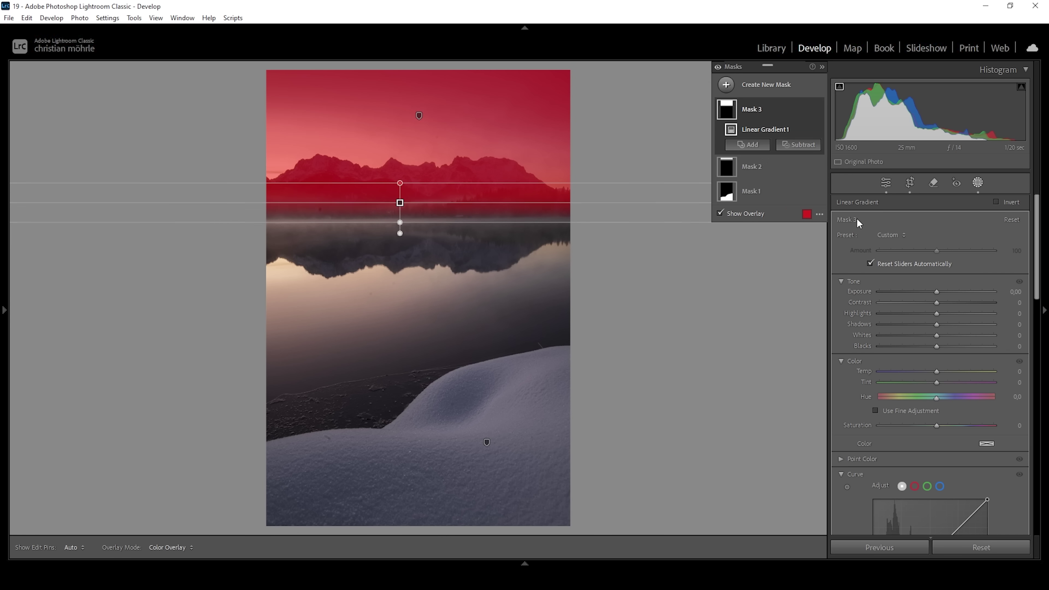
{"action": "left_click", "coordinate": [809, 145]}
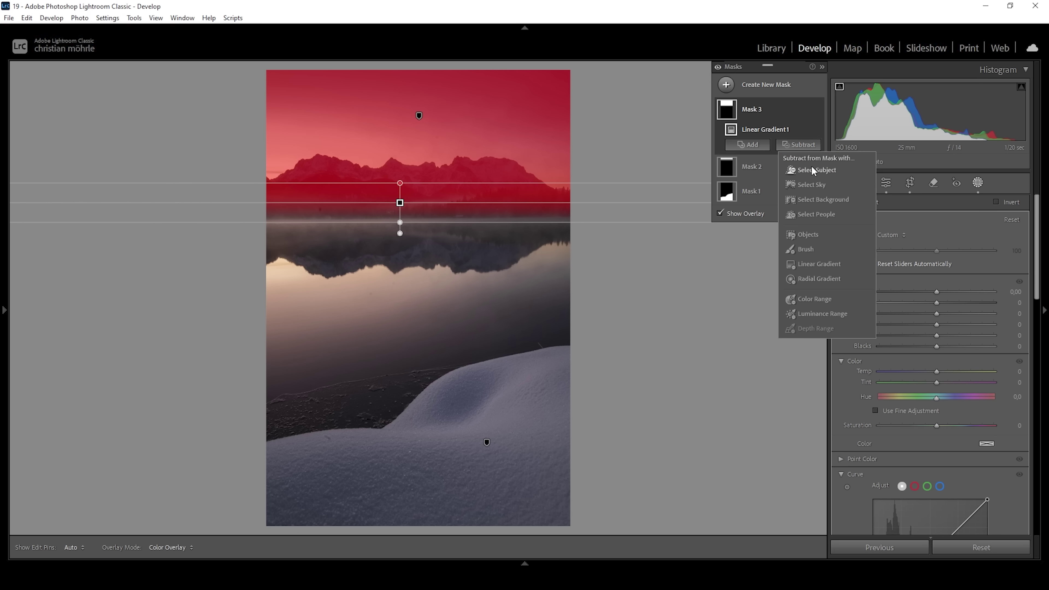
{"action": "left_click", "coordinate": [813, 187]}
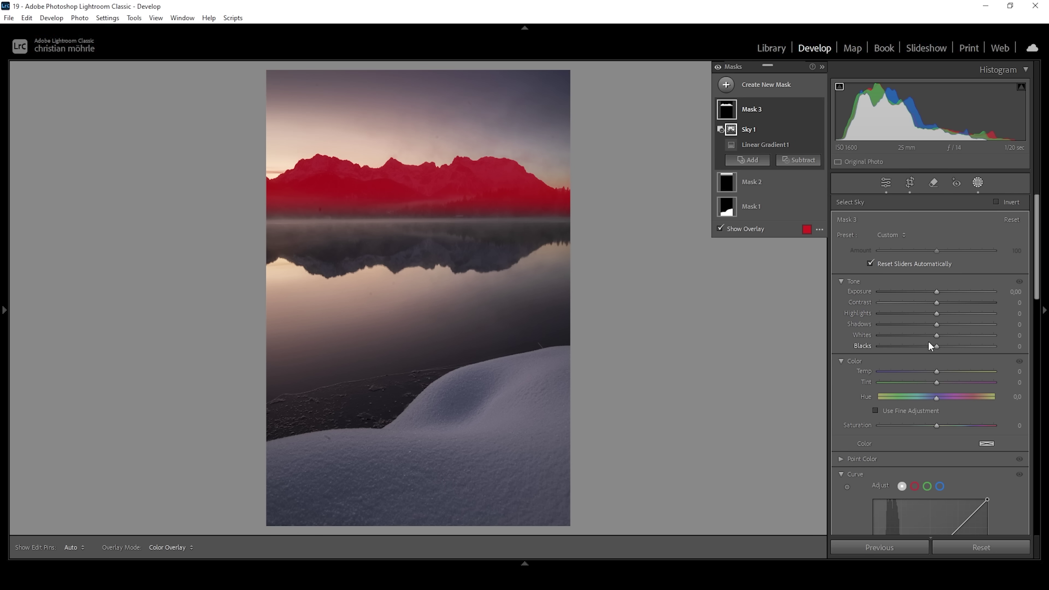
Adjust the mountain mask's tone and set its Texture to 3, Clarity to 44 and Dehaze to 4.
{"action": "left_click_drag", "start_coordinate": [934, 303], "coordinate": [950, 336]}
{"action": "scroll", "coordinate": [954, 364], "scroll_direction": "down", "scroll_amount": 6}
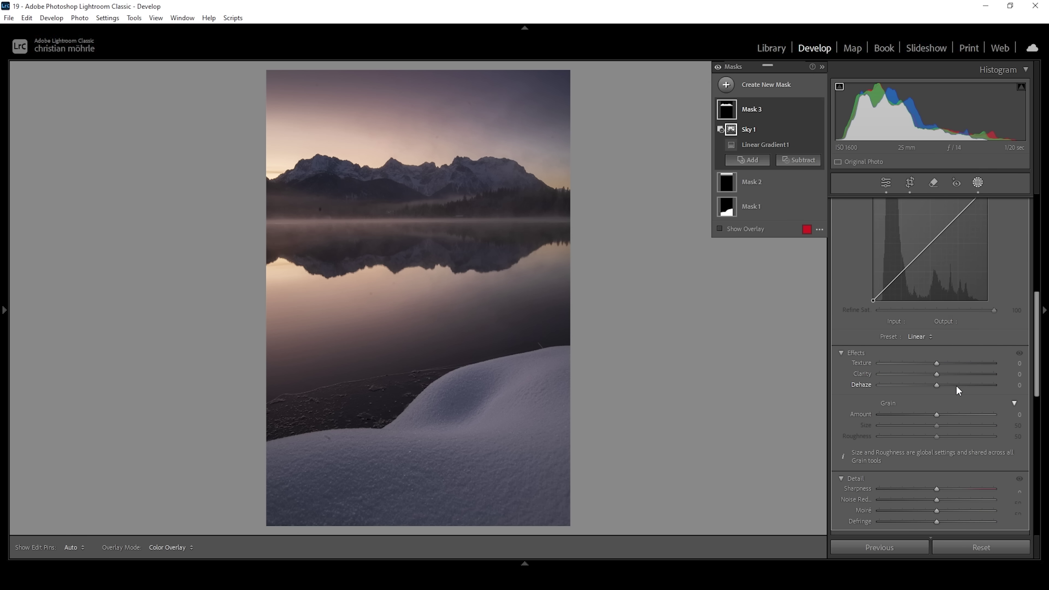
{"action": "left_click_drag", "start_coordinate": [936, 374], "coordinate": [962, 378]}
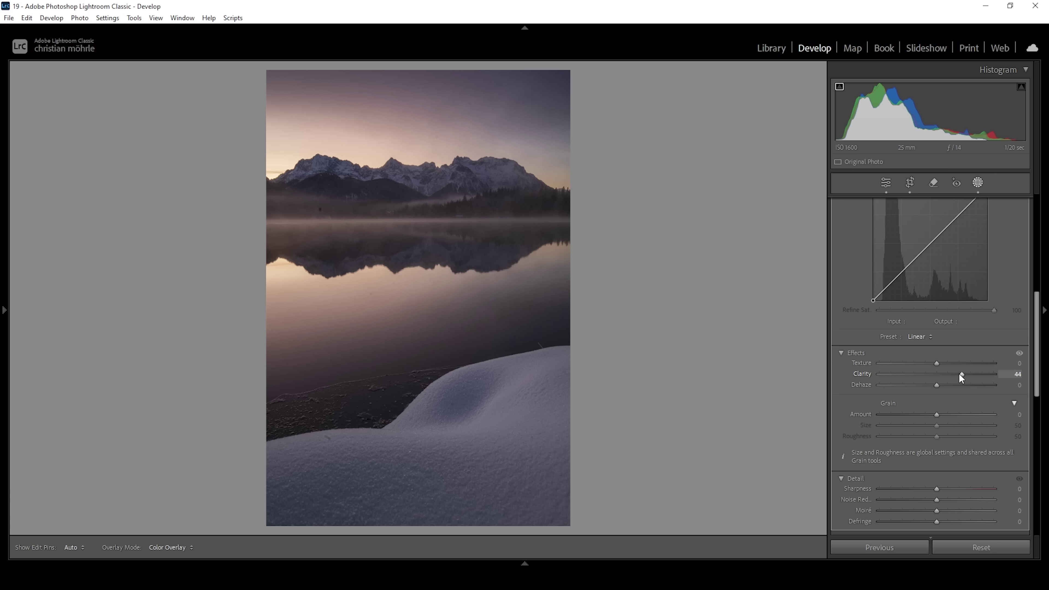
{"action": "left_click_drag", "start_coordinate": [958, 374], "coordinate": [958, 374]}
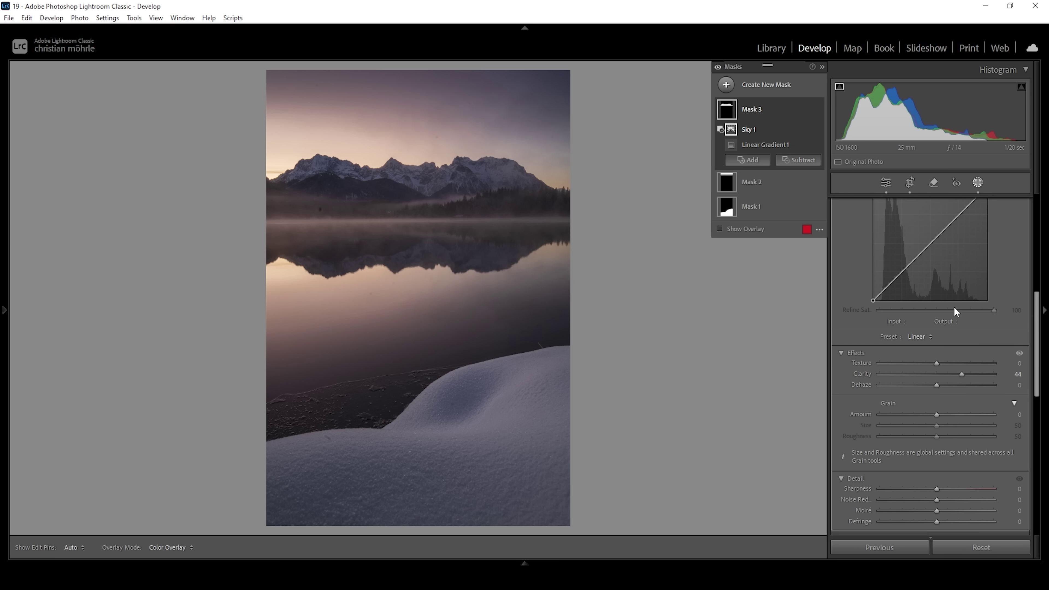
{"action": "left_click_drag", "start_coordinate": [938, 384], "coordinate": [939, 365]}
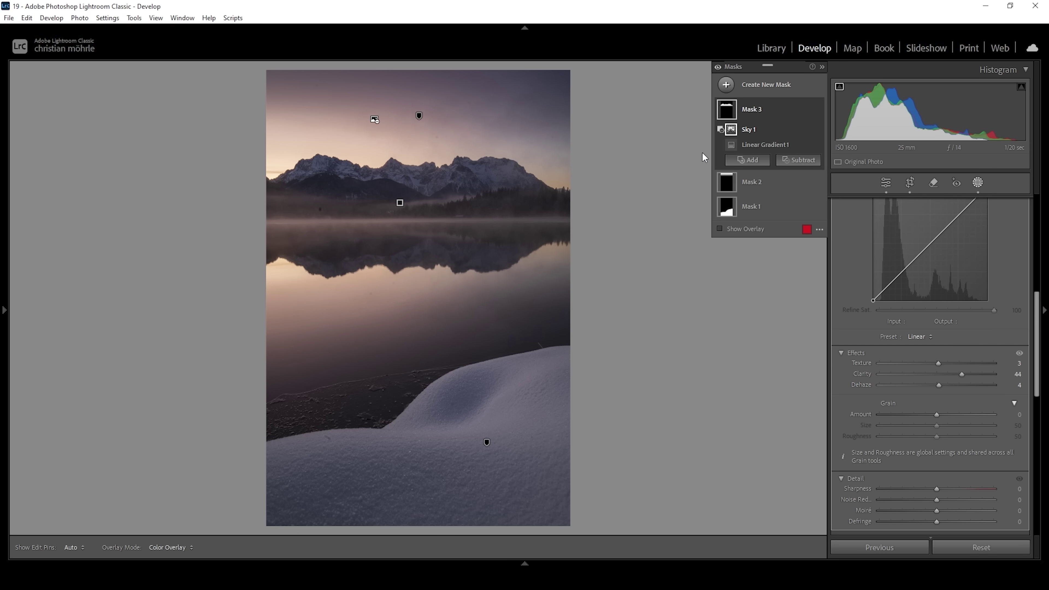
Add a sky mask and intersect it with a wide radial gradient centred on the glow at the photo's left edge.
{"action": "left_click", "coordinate": [727, 86]}
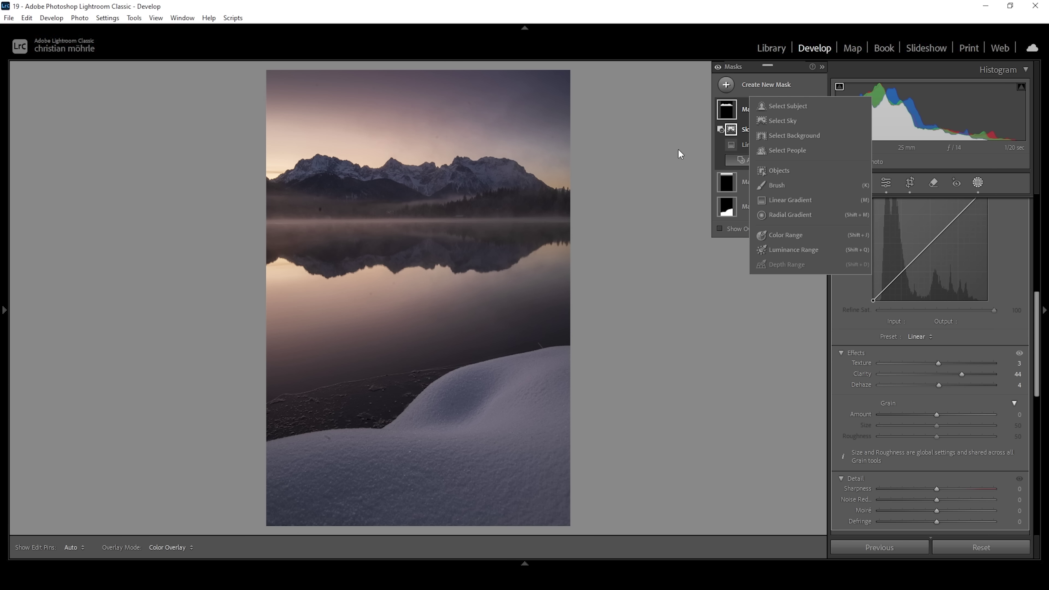
{"action": "left_click", "coordinate": [806, 123]}
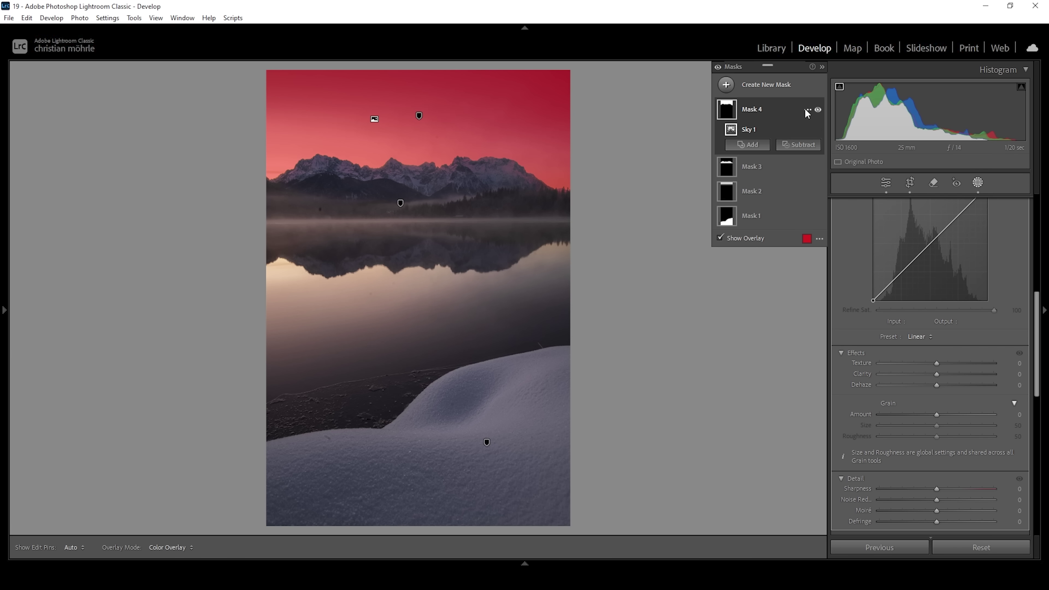
{"action": "left_click", "coordinate": [806, 110]}
{"action": "mouse_move", "coordinate": [832, 161]}
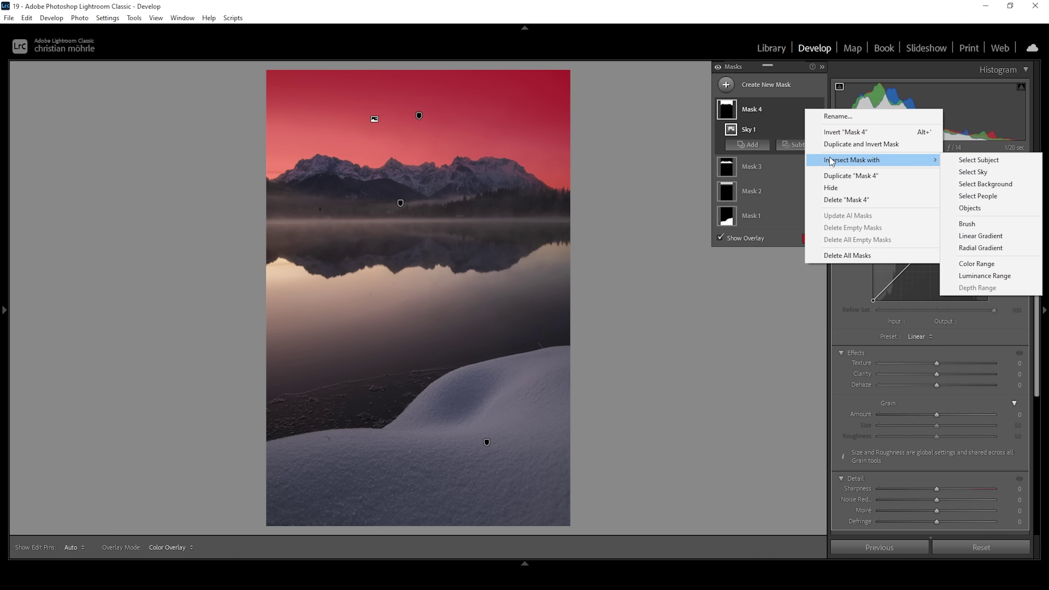
{"action": "left_click", "coordinate": [981, 248]}
{"action": "left_click_drag", "start_coordinate": [317, 183], "coordinate": [516, 248]}
{"action": "left_click_drag", "start_coordinate": [317, 182], "coordinate": [335, 198]}
{"action": "mouse_move", "coordinate": [516, 183]}
{"action": "left_mouse_down"}
{"action": "mouse_move", "coordinate": [502, 169]}
{"action": "mouse_move", "coordinate": [521, 171]}
{"action": "left_mouse_up"}
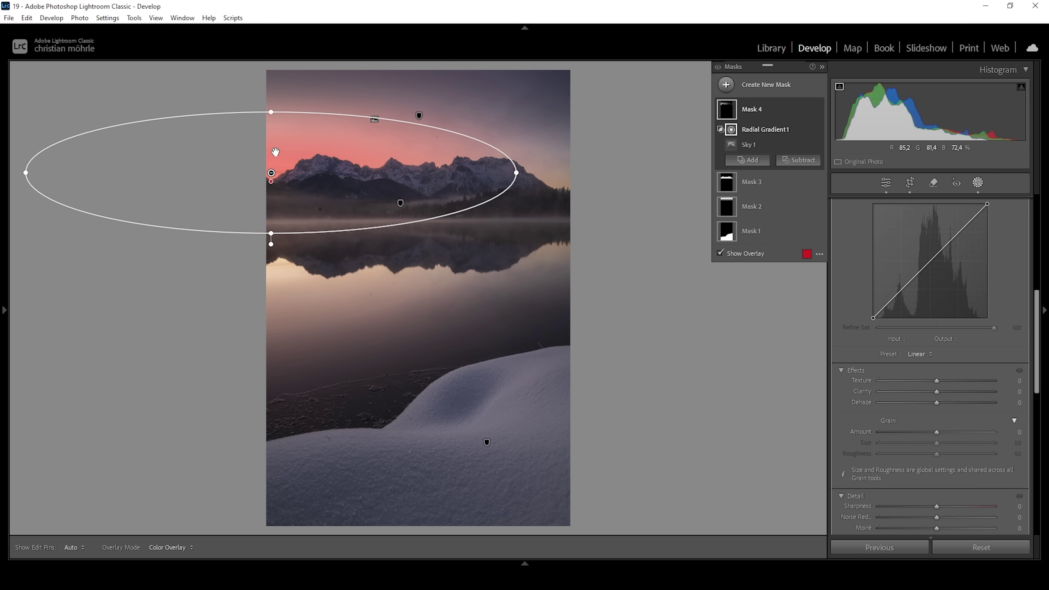
Warm the sky-glow mask with Temp 44 and Tint 18, and shift its radial gradient slightly lower with a slight tilt.
{"action": "scroll", "coordinate": [1000, 300], "scroll_direction": "up", "scroll_amount": 8}
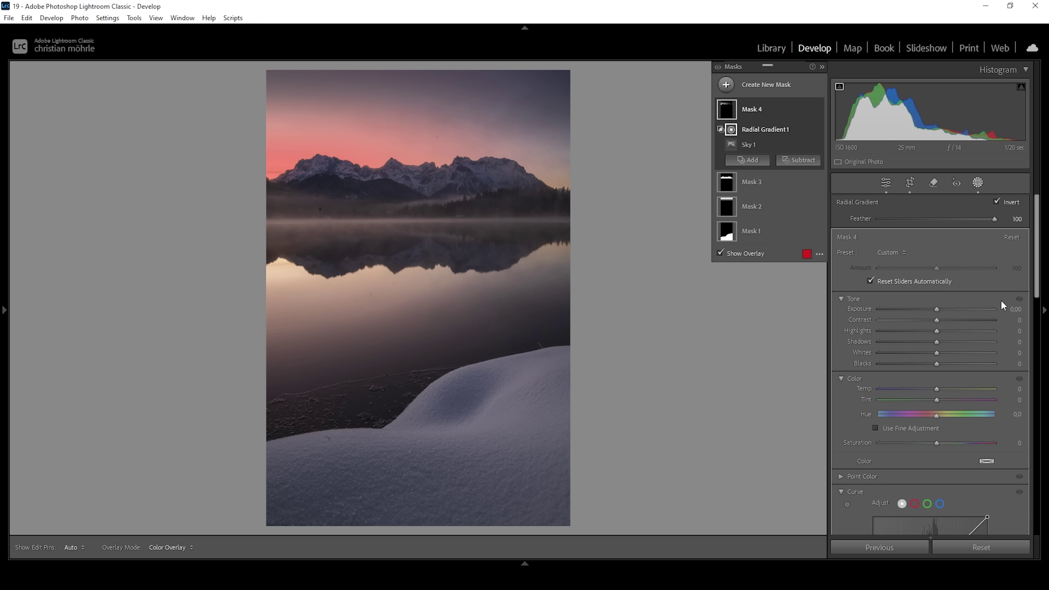
{"action": "mouse_move", "coordinate": [936, 389]}
{"action": "left_mouse_down"}
{"action": "mouse_move", "coordinate": [962, 389]}
{"action": "mouse_move", "coordinate": [936, 400]}
{"action": "mouse_move", "coordinate": [948, 402]}
{"action": "left_mouse_up"}
{"action": "left_click_drag", "start_coordinate": [950, 402], "coordinate": [947, 399]}
{"action": "left_click", "coordinate": [760, 131]}
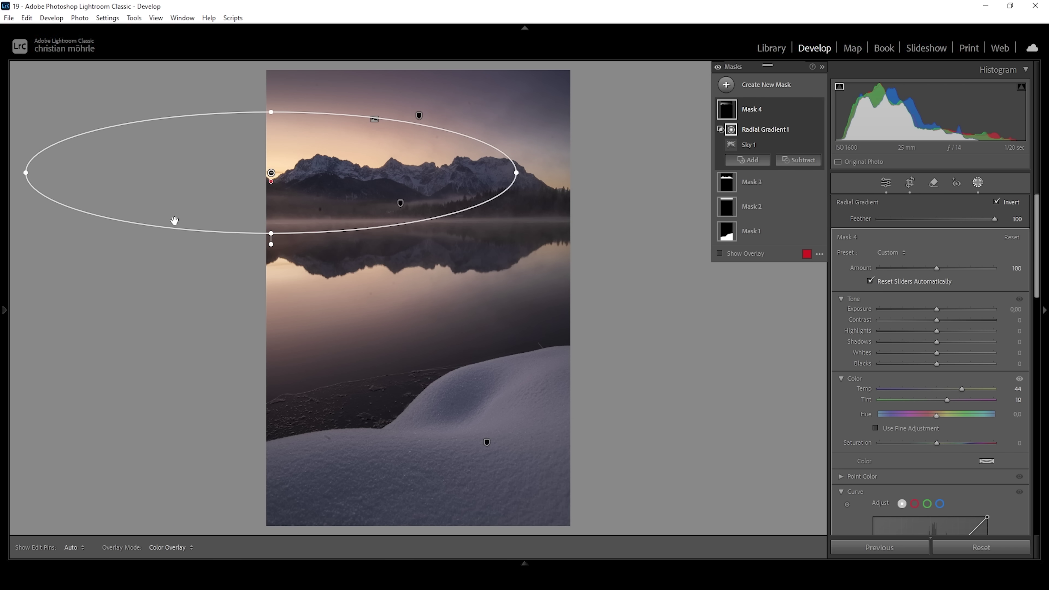
{"action": "left_click_drag", "start_coordinate": [282, 171], "coordinate": [281, 183]}
{"action": "left_click_drag", "start_coordinate": [534, 211], "coordinate": [533, 215]}
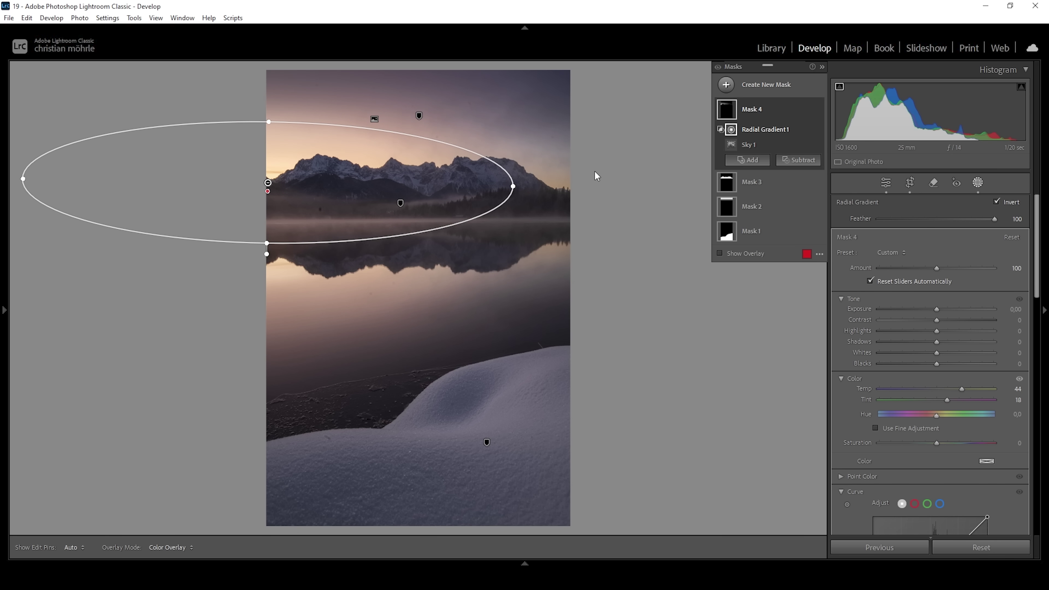
Add a small radial gradient mask over the bright glow beside the leftmost mountain slope.
{"action": "left_click", "coordinate": [731, 85]}
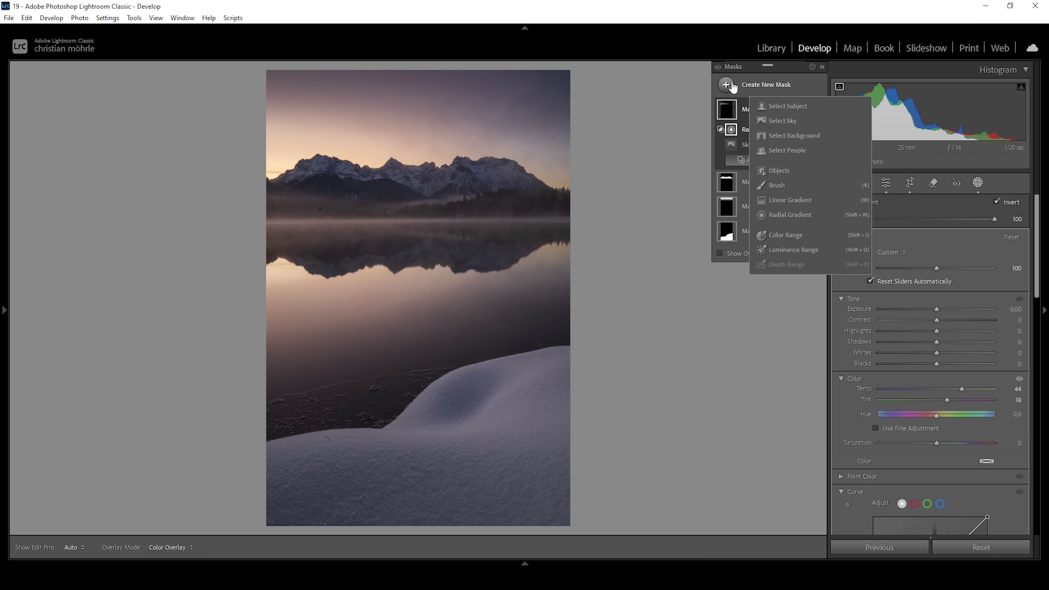
{"action": "left_click", "coordinate": [807, 215]}
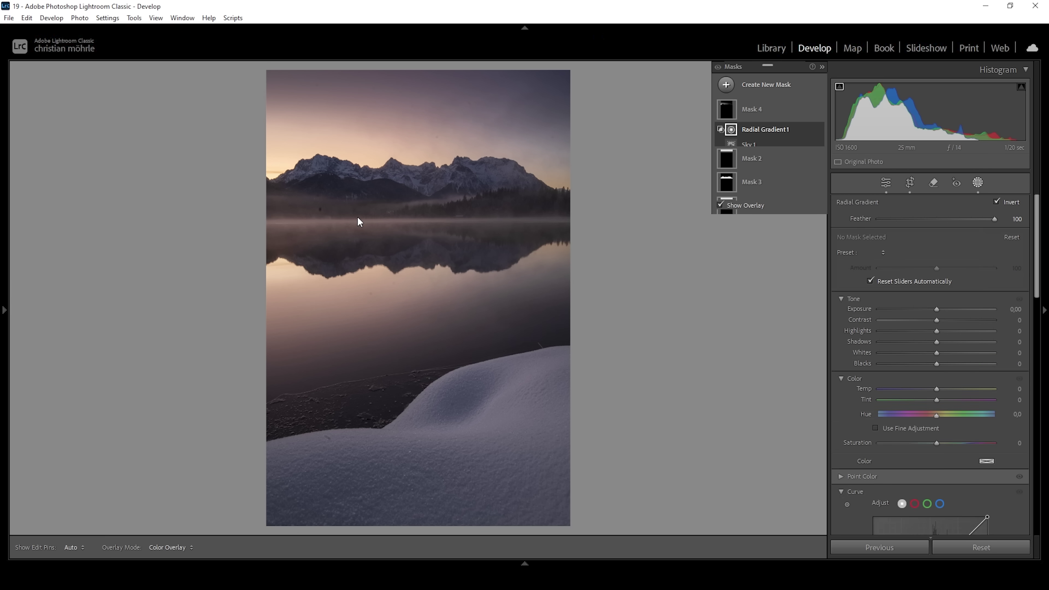
{"action": "mouse_move", "coordinate": [276, 162]}
{"action": "left_mouse_down"}
{"action": "mouse_move", "coordinate": [318, 183]}
{"action": "mouse_move", "coordinate": [329, 148]}
{"action": "mouse_move", "coordinate": [295, 142]}
{"action": "left_mouse_up"}
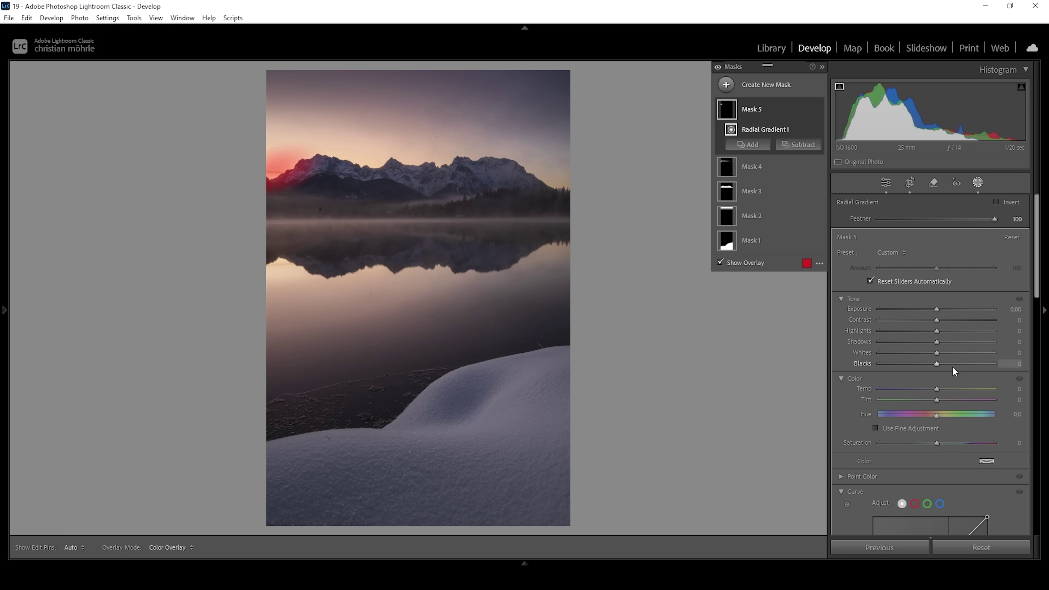
Set the small glow mask's Blacks to 84, Highlights to -35 and Dehaze to -13.
{"action": "left_click_drag", "start_coordinate": [940, 365], "coordinate": [985, 363]}
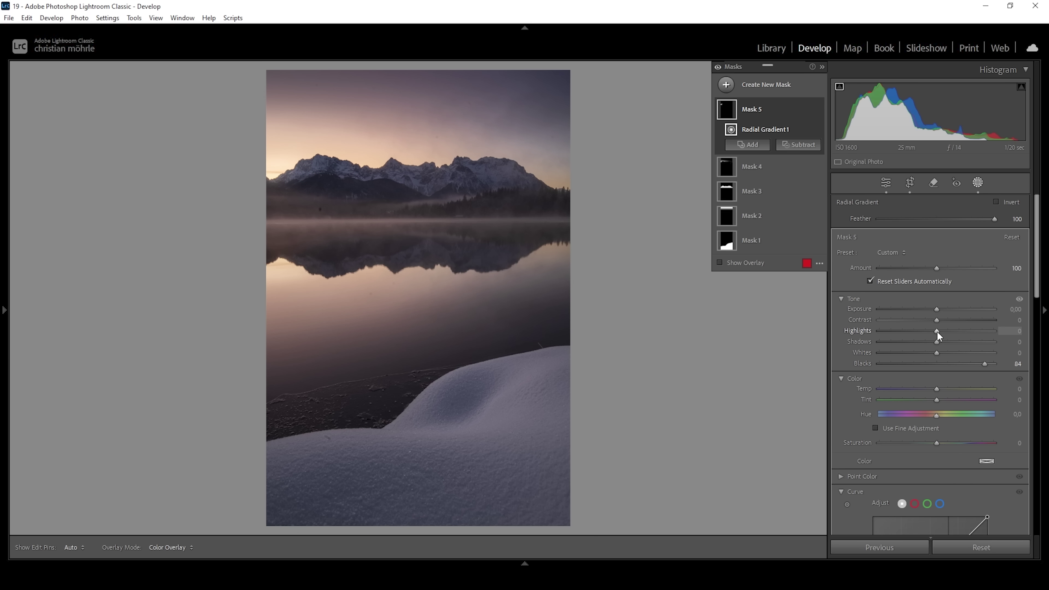
{"action": "left_click_drag", "start_coordinate": [936, 331], "coordinate": [911, 327]}
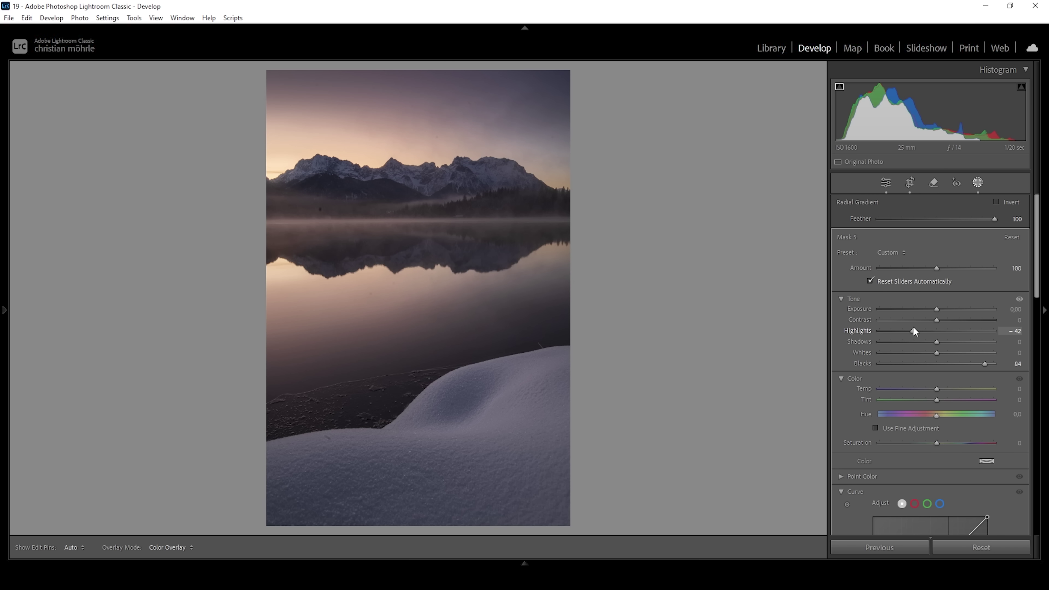
{"action": "left_click_drag", "start_coordinate": [913, 328], "coordinate": [917, 327]}
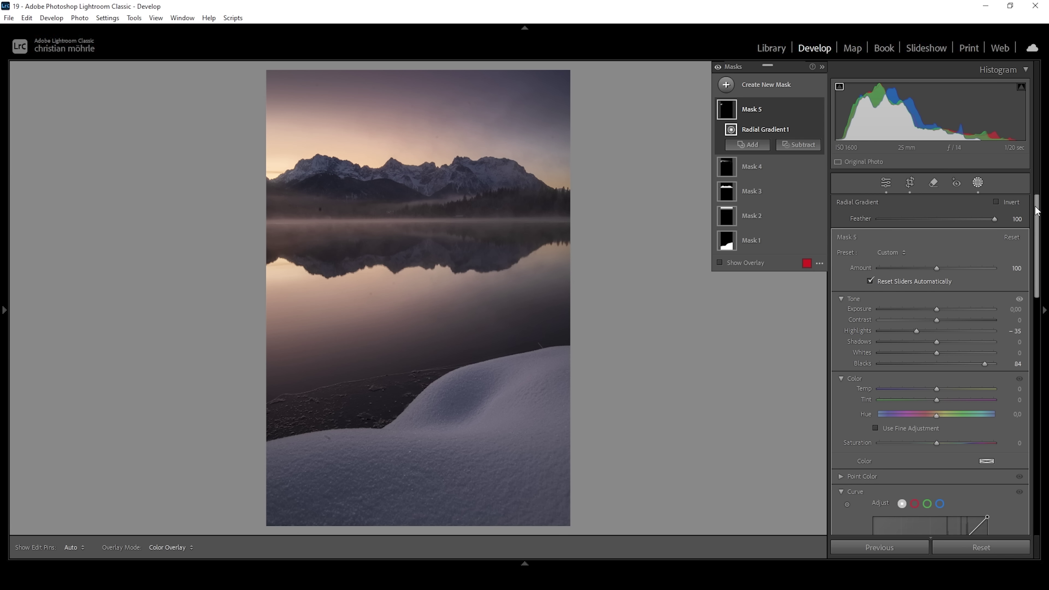
{"action": "left_click_drag", "start_coordinate": [1036, 215], "coordinate": [1037, 297]}
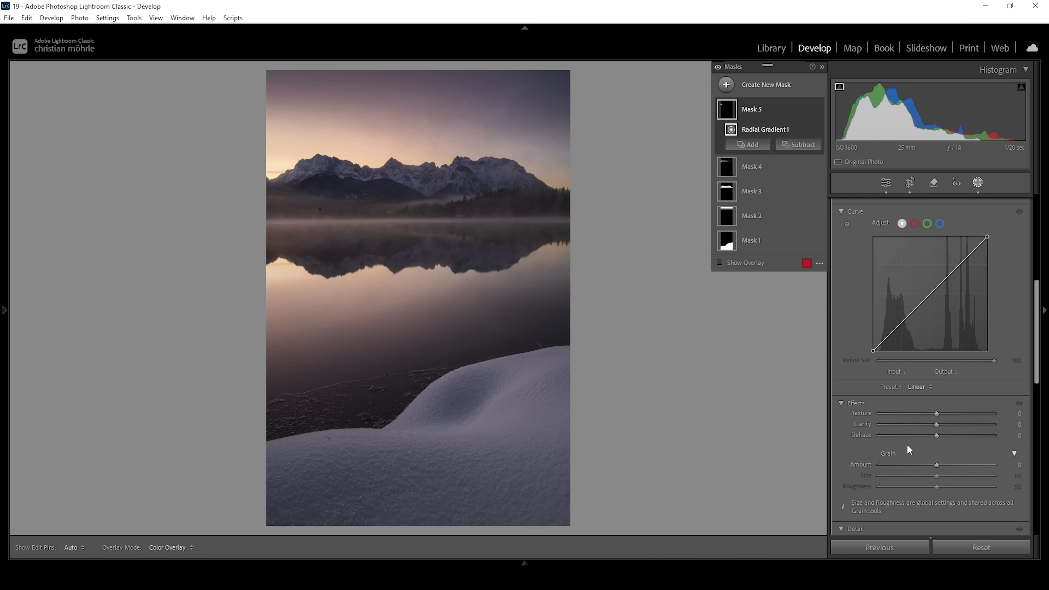
{"action": "left_click_drag", "start_coordinate": [934, 437], "coordinate": [927, 437]}
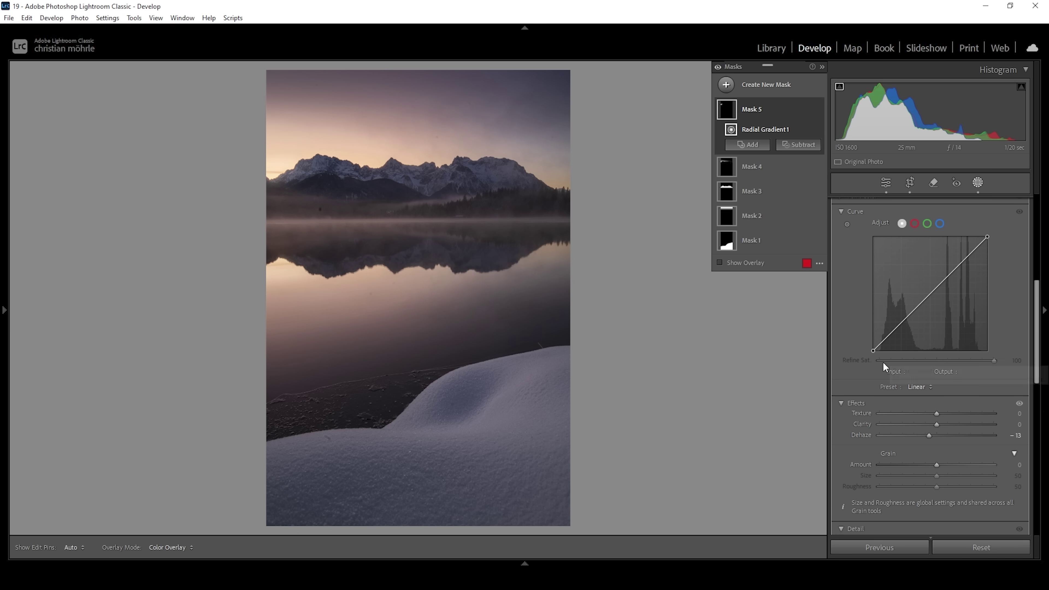
Add a small, slightly tilted radial gradient mask over the glow's reflection at the lake's left edge.
{"action": "left_click", "coordinate": [726, 85]}
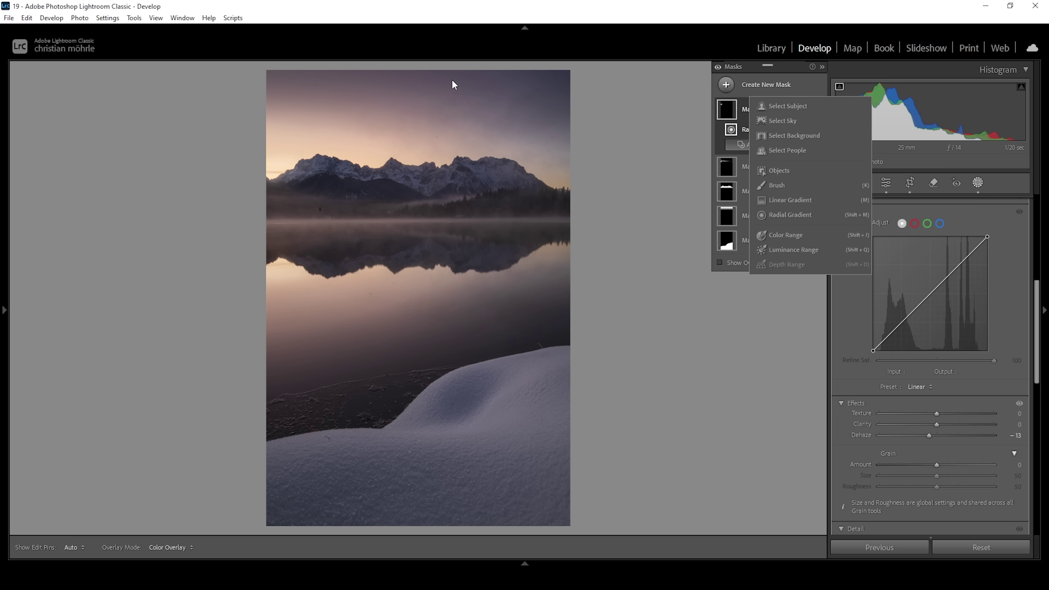
{"action": "left_click", "coordinate": [791, 216]}
{"action": "left_click_drag", "start_coordinate": [280, 270], "coordinate": [320, 281]}
{"action": "left_click", "coordinate": [321, 282]}
{"action": "left_click", "coordinate": [282, 267]}
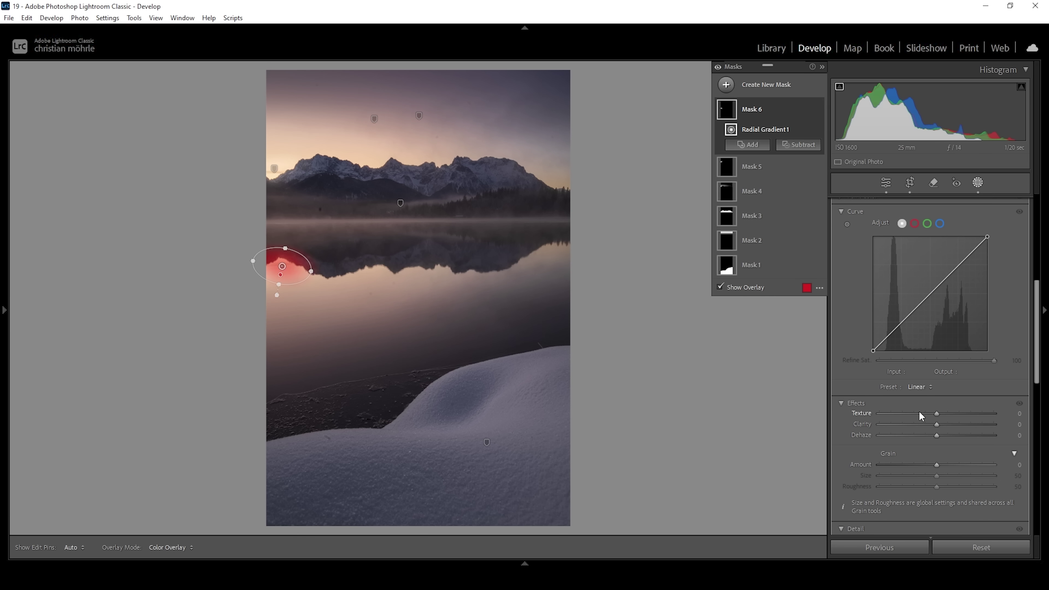
Set the reflection glow mask's Blacks to 17.
{"action": "scroll", "coordinate": [946, 397], "scroll_direction": "up", "scroll_amount": 7}
{"action": "left_click_drag", "start_coordinate": [936, 363], "coordinate": [946, 363]}
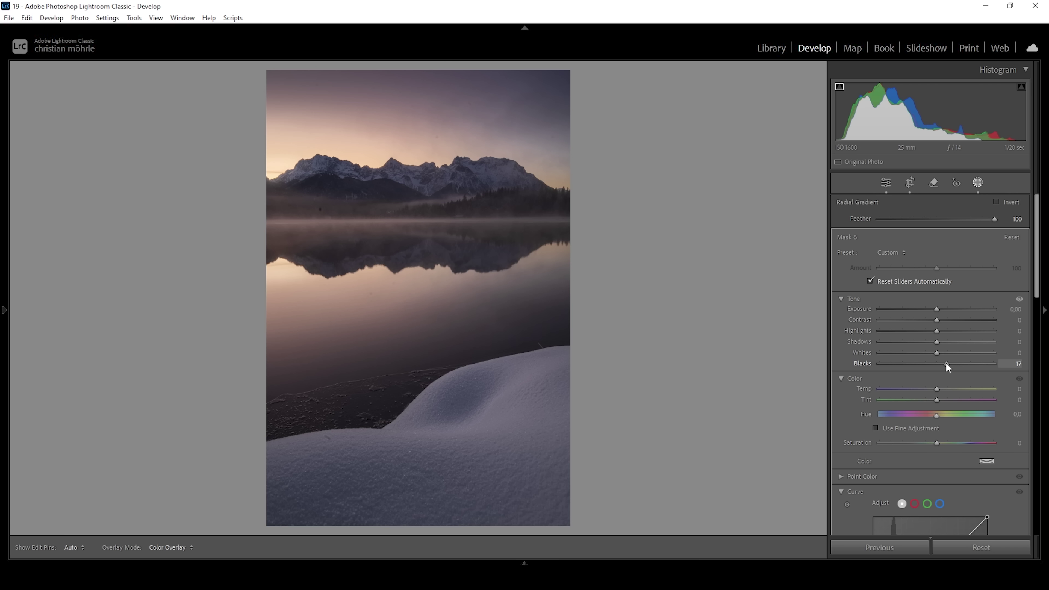
{"action": "left_click_drag", "start_coordinate": [947, 366], "coordinate": [946, 366]}
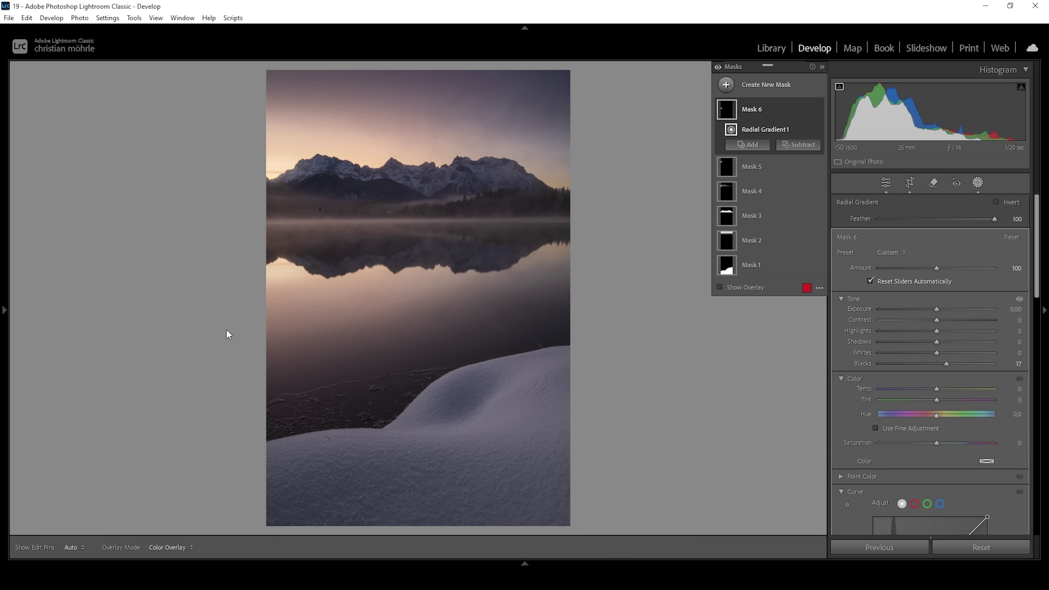
Add a linear gradient mask below the far shoreline and subtract a second linear gradient so it fades out above the snow.
{"action": "left_click", "coordinate": [732, 87]}
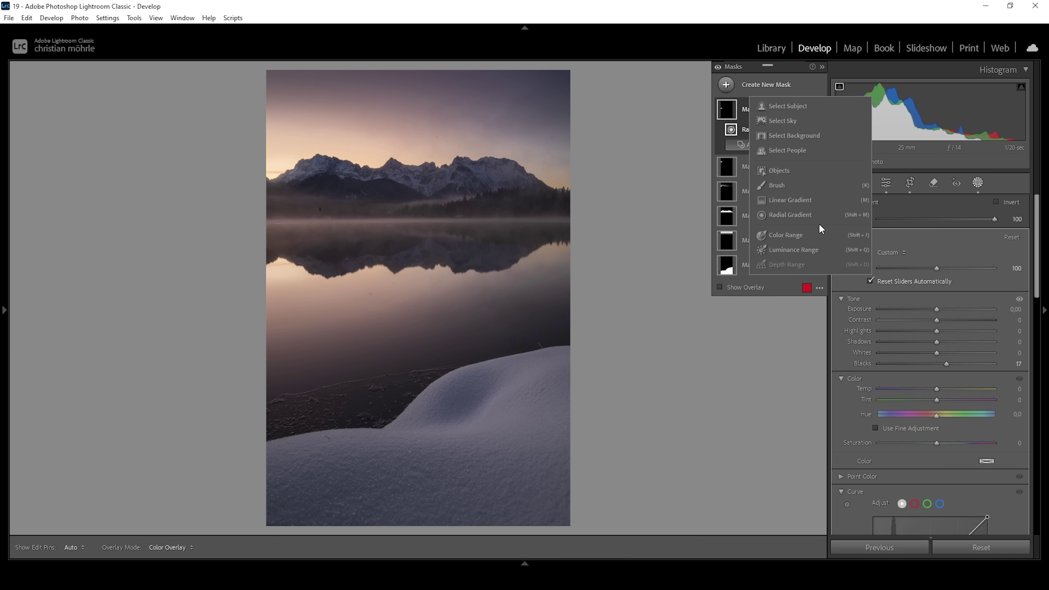
{"action": "left_click", "coordinate": [790, 200]}
{"action": "left_click_drag", "start_coordinate": [398, 226], "coordinate": [397, 215]}
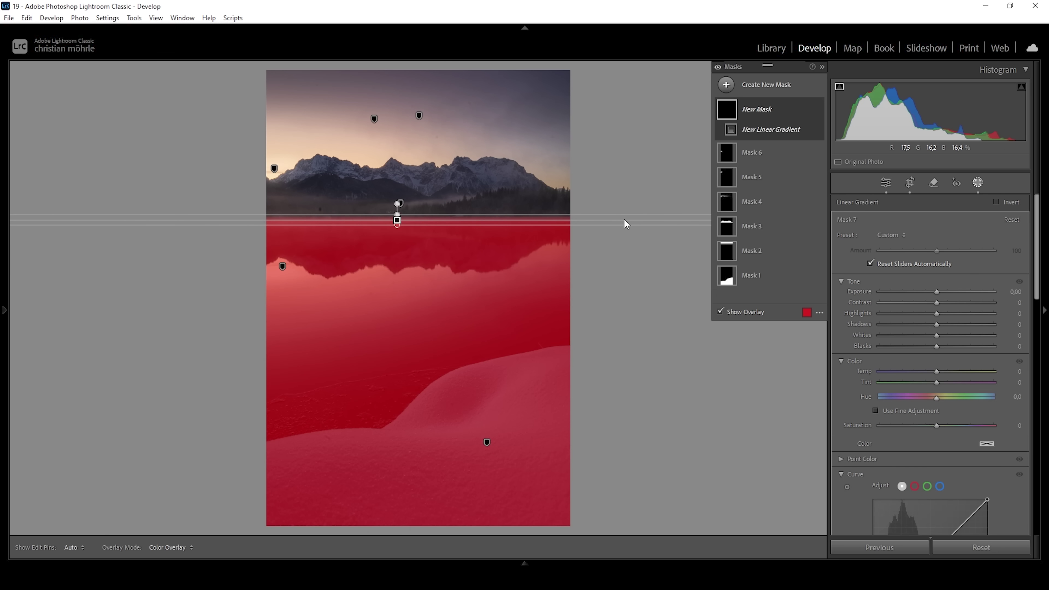
{"action": "left_click", "coordinate": [820, 145]}
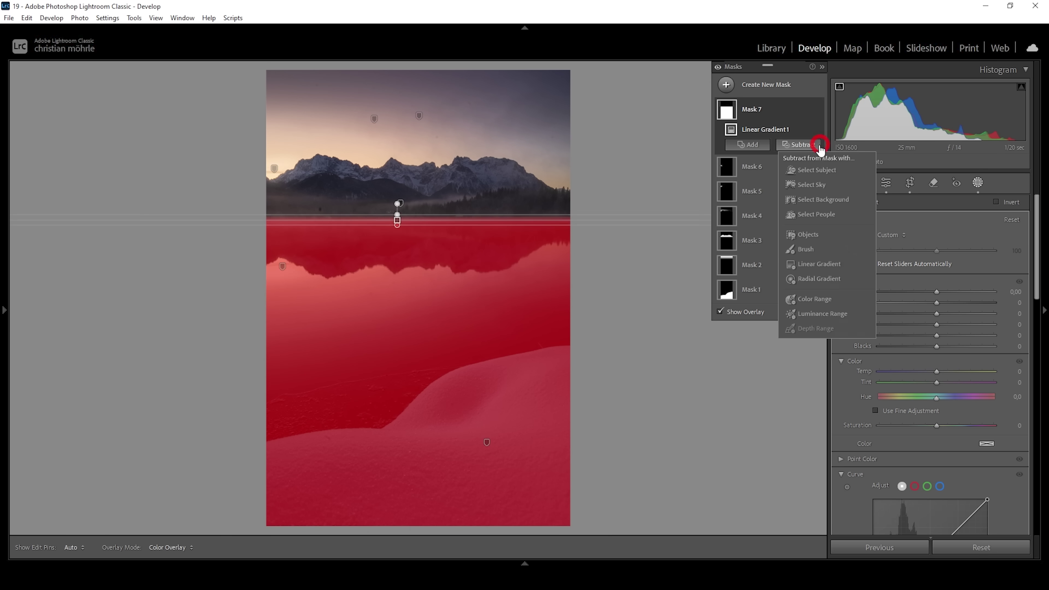
{"action": "left_click", "coordinate": [824, 266]}
{"action": "left_click_drag", "start_coordinate": [413, 343], "coordinate": [414, 217]}
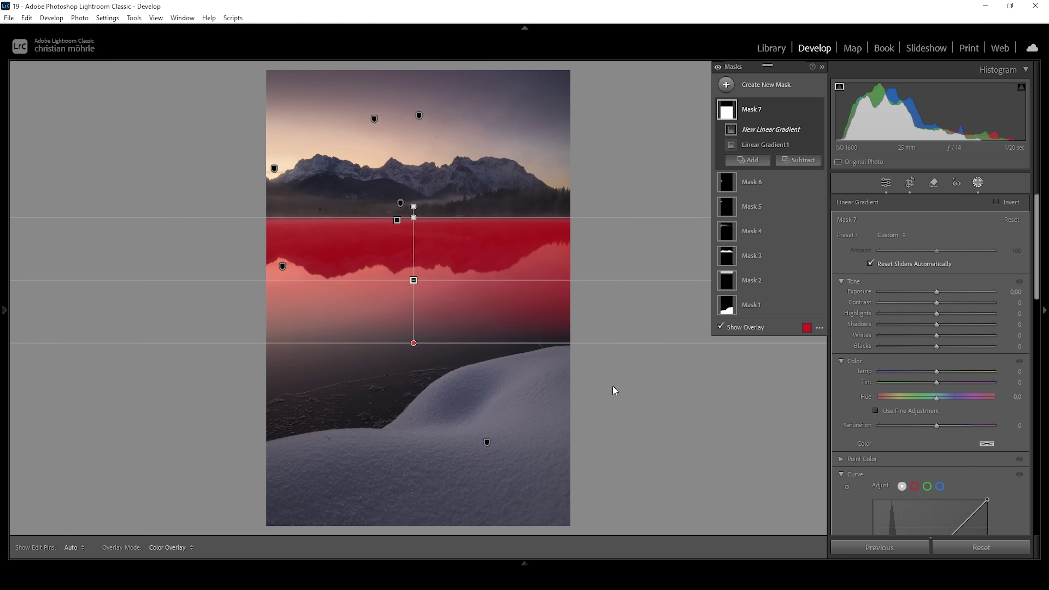
Raise the lake surface gradient mask's Clarity moderately and set its Exposure to -0.15.
{"action": "scroll", "coordinate": [991, 442], "scroll_direction": "down", "scroll_amount": 4}
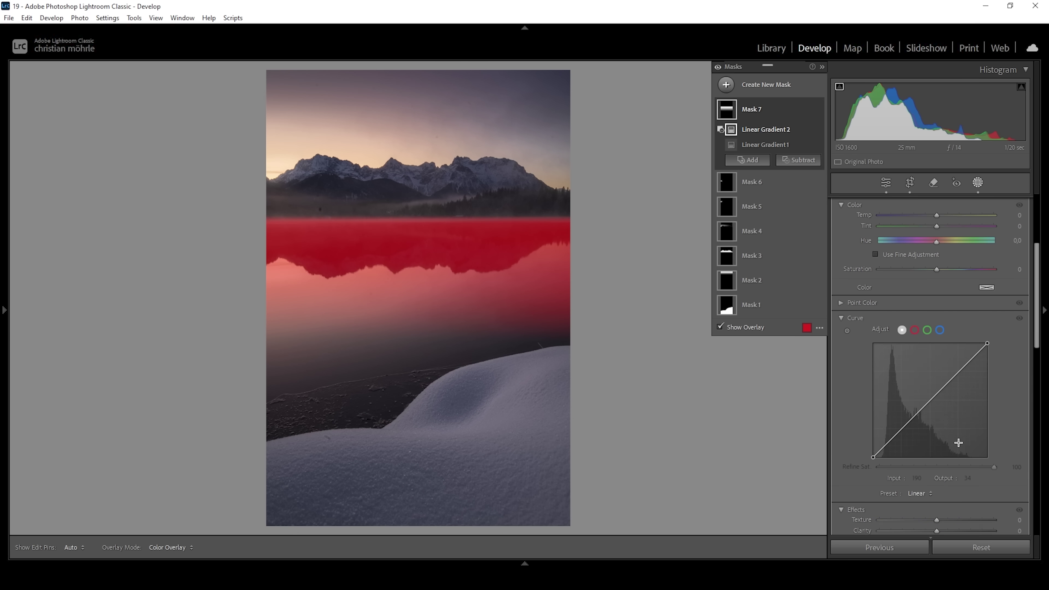
{"action": "scroll", "coordinate": [957, 443], "scroll_direction": "down", "scroll_amount": 4}
{"action": "left_click_drag", "start_coordinate": [935, 374], "coordinate": [951, 374]}
{"action": "scroll", "coordinate": [959, 372], "scroll_direction": "up", "scroll_amount": 8}
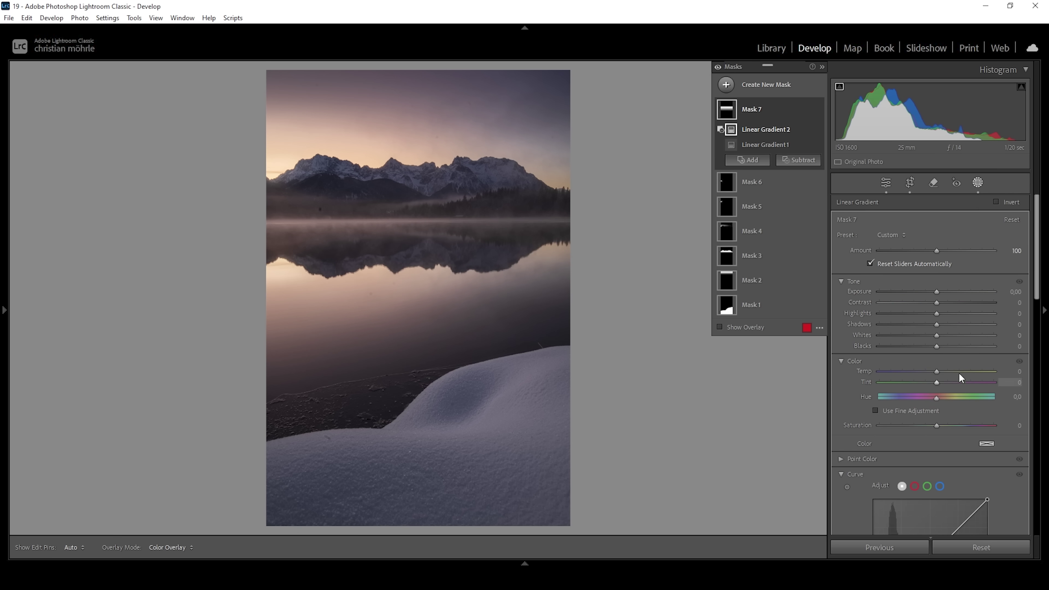
{"action": "left_click", "coordinate": [936, 292]}
{"action": "left_click_drag", "start_coordinate": [935, 294], "coordinate": [934, 294]}
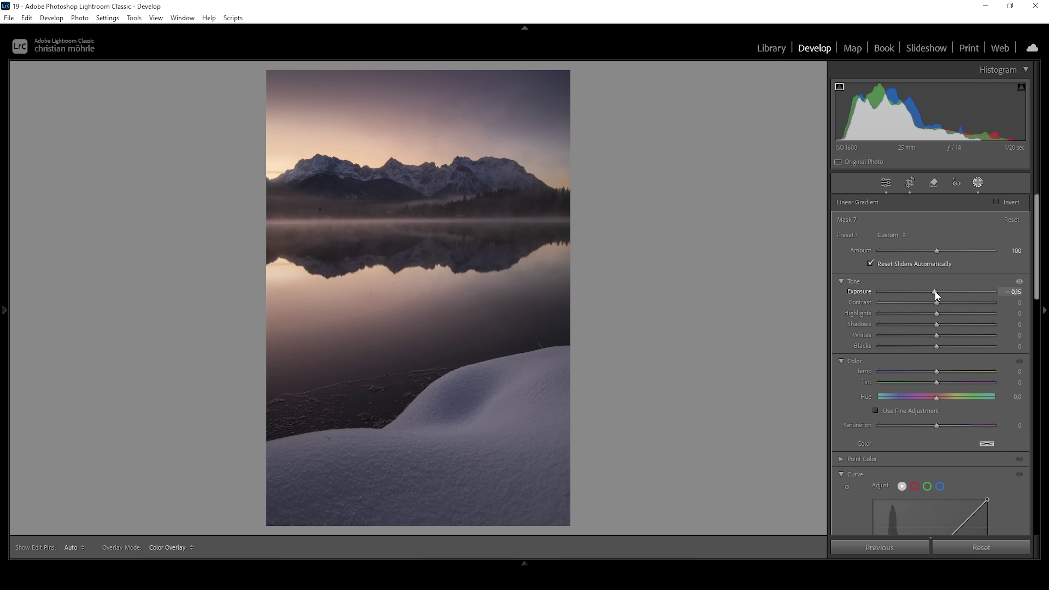
{"action": "left_click_drag", "start_coordinate": [935, 291], "coordinate": [935, 291]}
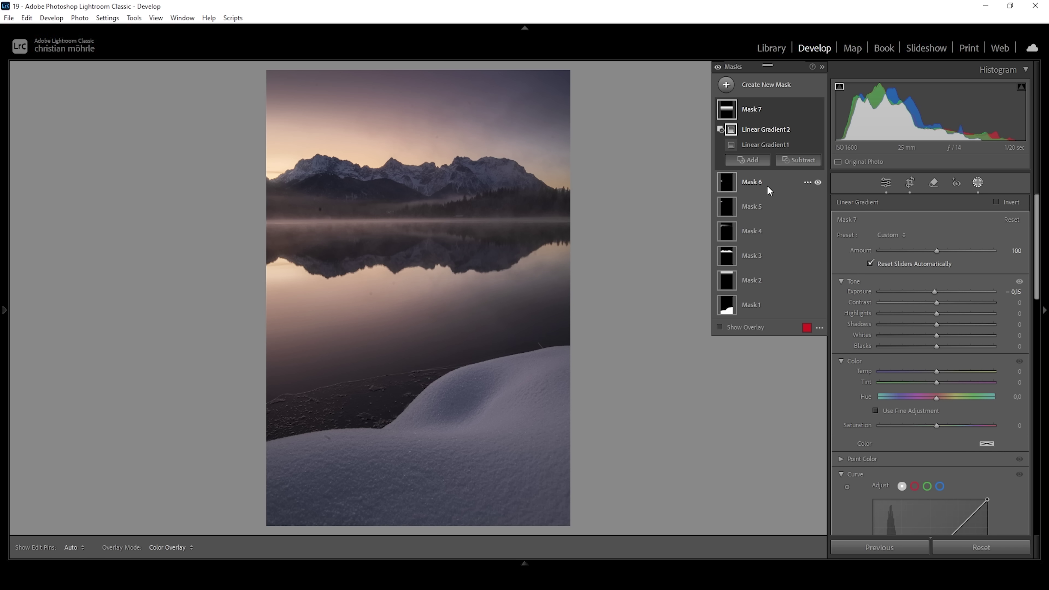
Compare the photo with all masks off and on, and leave masking.
{"action": "left_click", "coordinate": [718, 67]}
{"action": "left_click", "coordinate": [718, 67]}
{"action": "left_click", "coordinate": [718, 66]}
{"action": "left_click", "coordinate": [718, 66]}
{"action": "left_click", "coordinate": [717, 67]}
{"action": "left_click", "coordinate": [885, 182]}
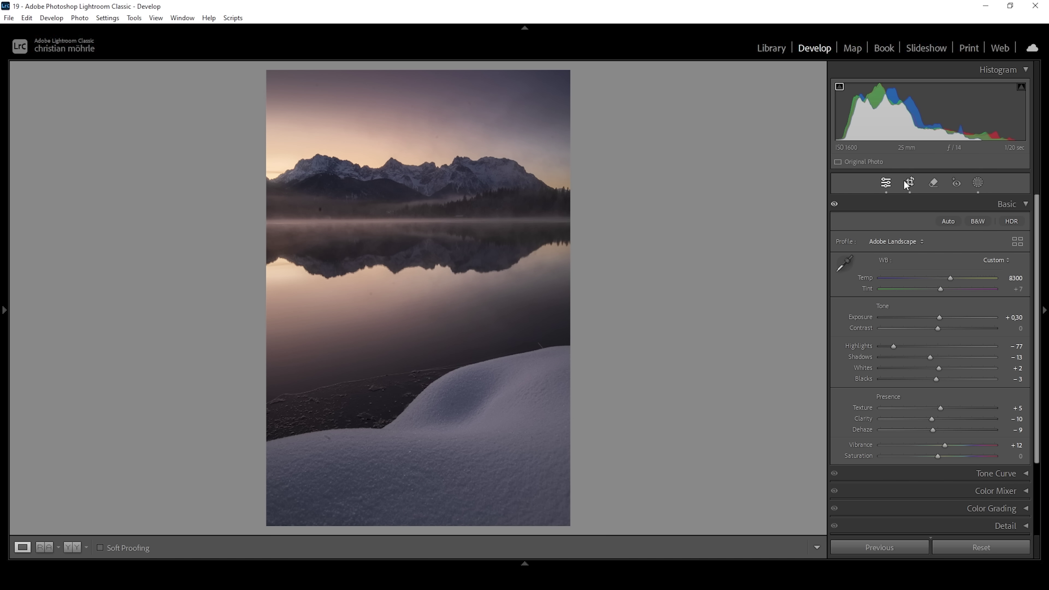
Grade the highlights in Color Grading with Hue 23 and Saturation 48.
{"action": "left_click", "coordinate": [1009, 204]}
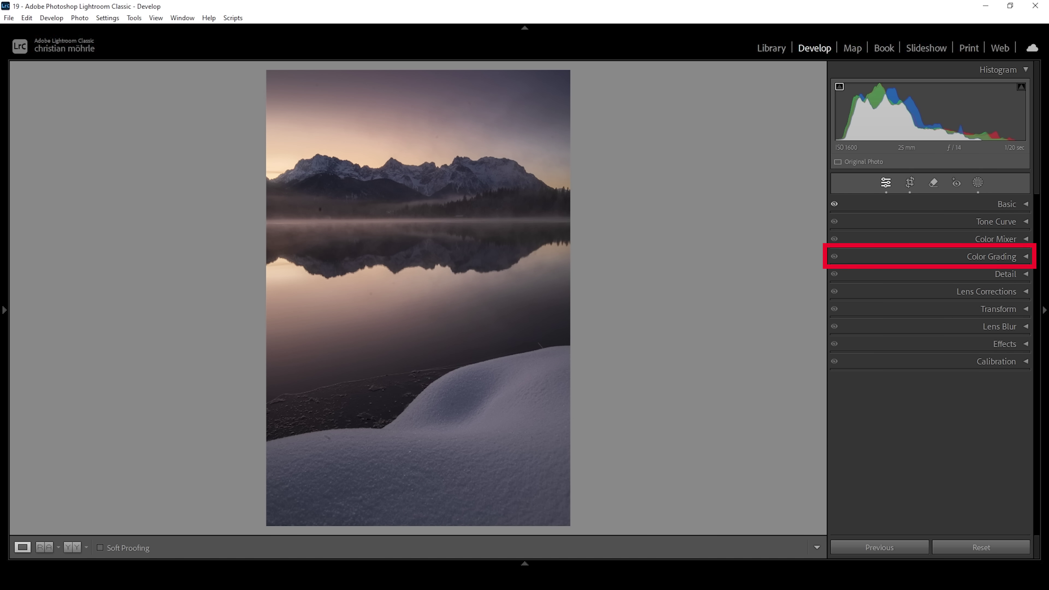
{"action": "left_click", "coordinate": [1023, 257]}
{"action": "left_click_drag", "start_coordinate": [1038, 256], "coordinate": [1038, 271]}
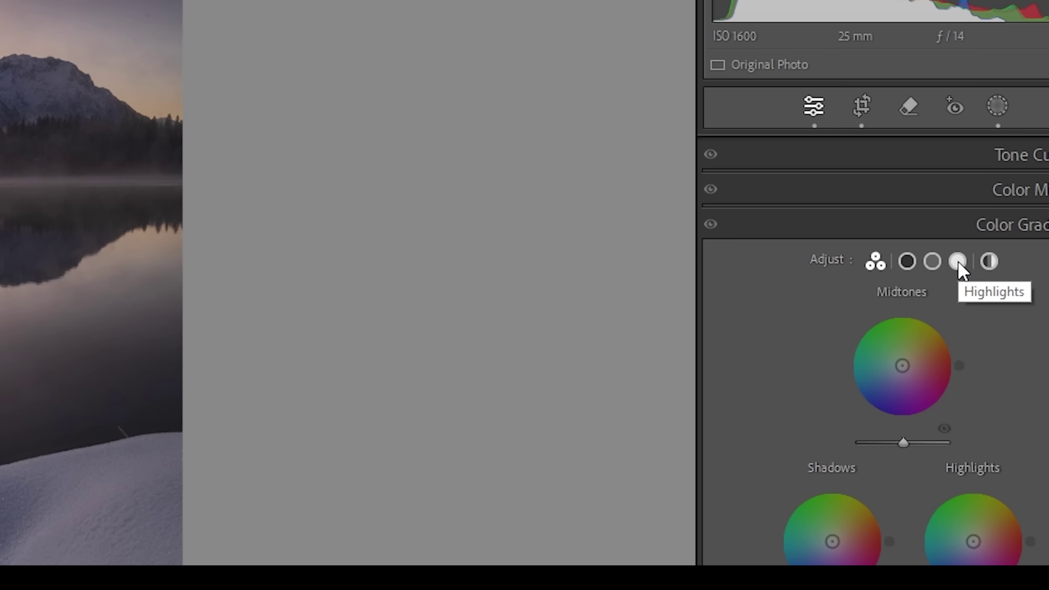
{"action": "left_click", "coordinate": [958, 264]}
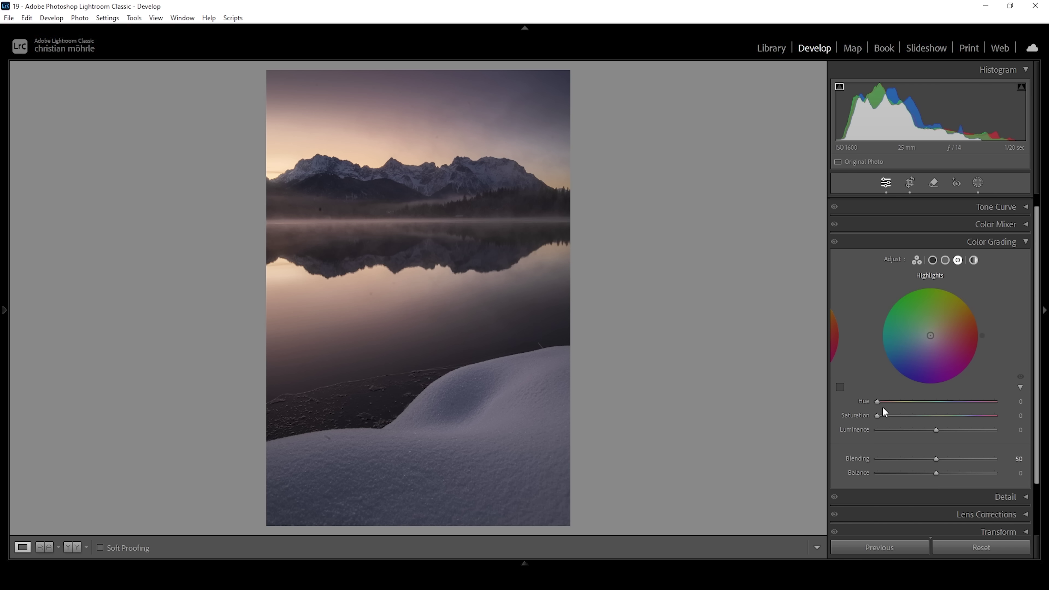
{"action": "left_click_drag", "start_coordinate": [873, 401], "coordinate": [883, 402]}
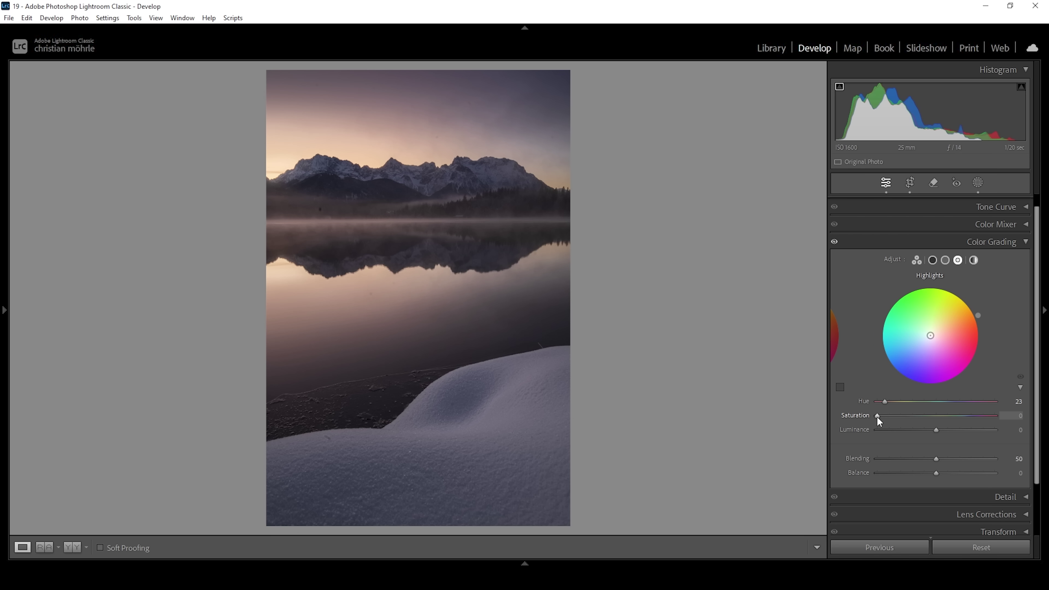
{"action": "left_click_drag", "start_coordinate": [877, 415], "coordinate": [960, 414]}
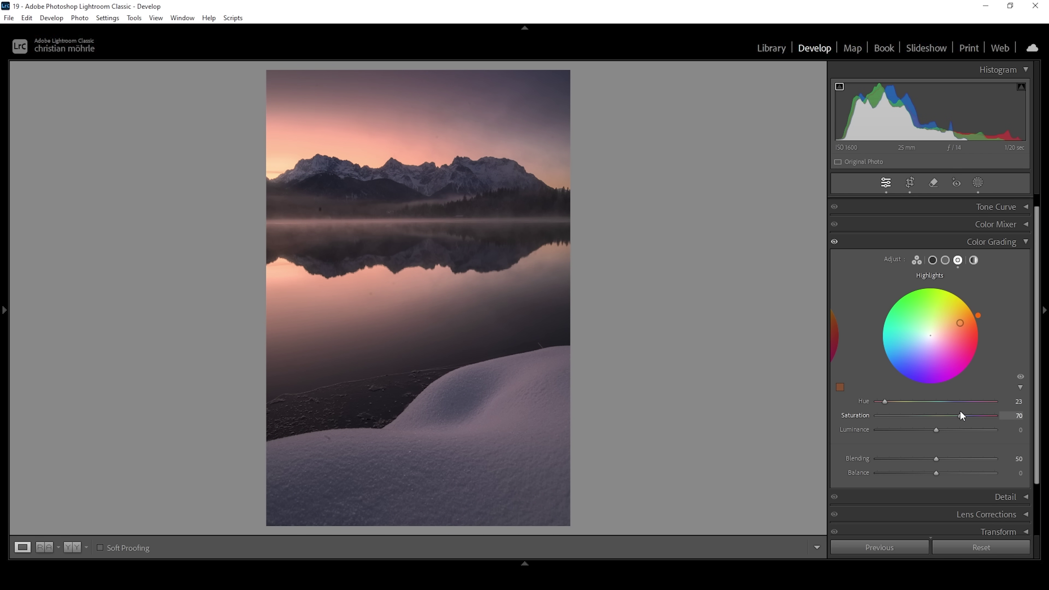
{"action": "left_click_drag", "start_coordinate": [961, 415], "coordinate": [970, 416]}
{"action": "left_click_drag", "start_coordinate": [969, 412], "coordinate": [934, 414]}
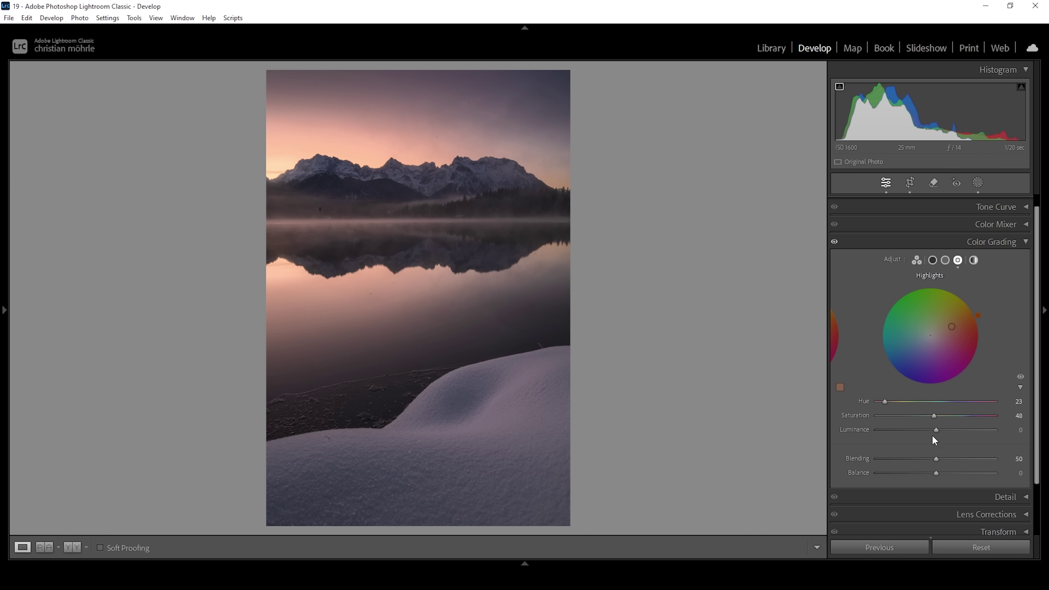
Try the highlights' Luminance at +75 and -78 in Color Grading, and reset it.
{"action": "left_click_drag", "start_coordinate": [936, 430], "coordinate": [980, 430]}
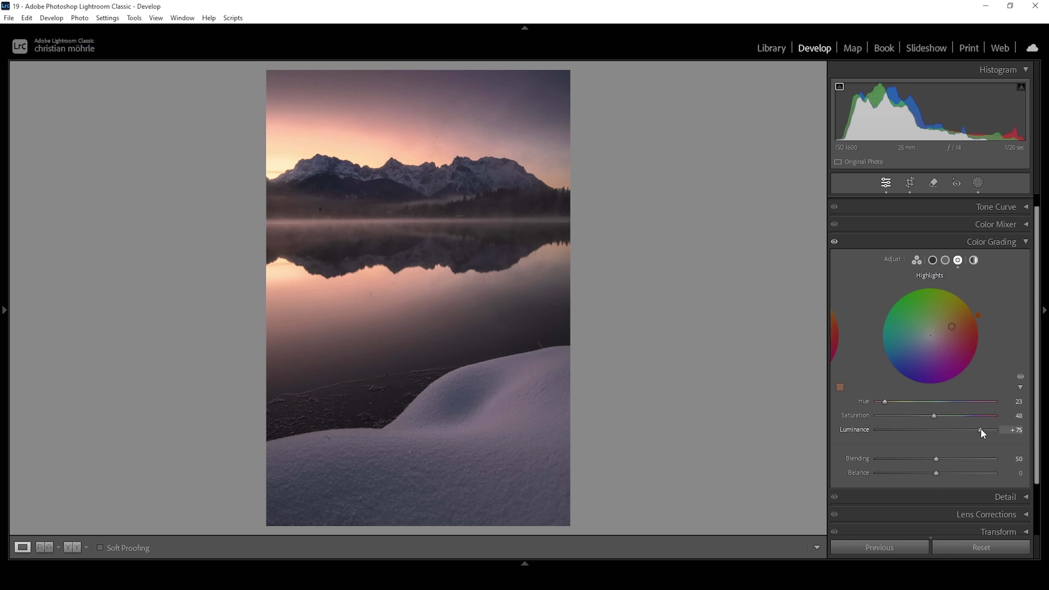
{"action": "left_click_drag", "start_coordinate": [980, 428], "coordinate": [891, 421]}
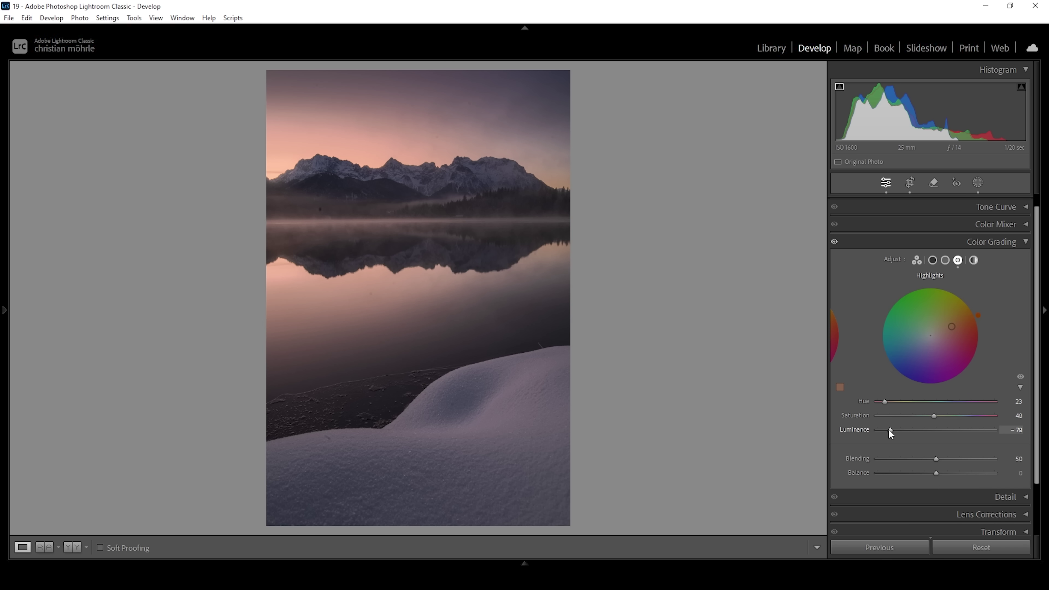
{"action": "double_click", "coordinate": [889, 430]}
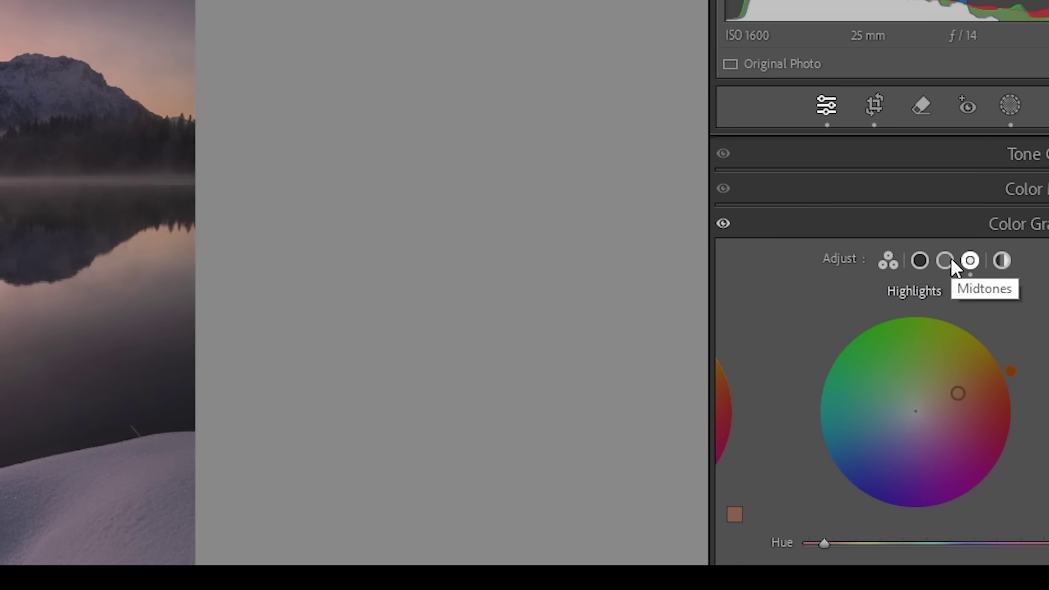
Grade the midtones with Hue 218 and a Saturation slightly above 20.
{"action": "left_click", "coordinate": [950, 264]}
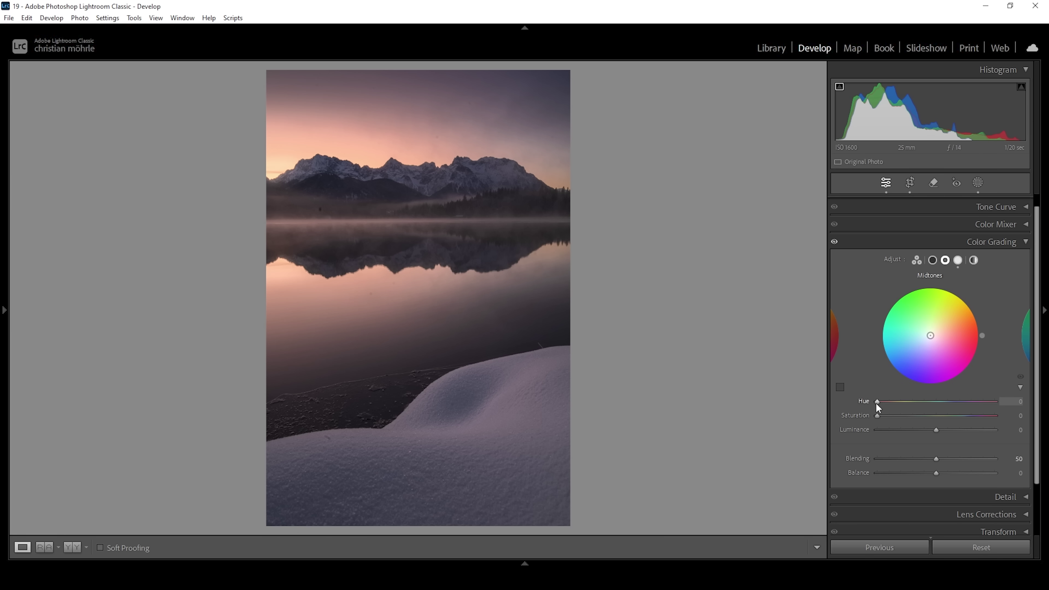
{"action": "left_click_drag", "start_coordinate": [876, 403], "coordinate": [947, 405]}
{"action": "left_click_drag", "start_coordinate": [877, 416], "coordinate": [900, 417]}
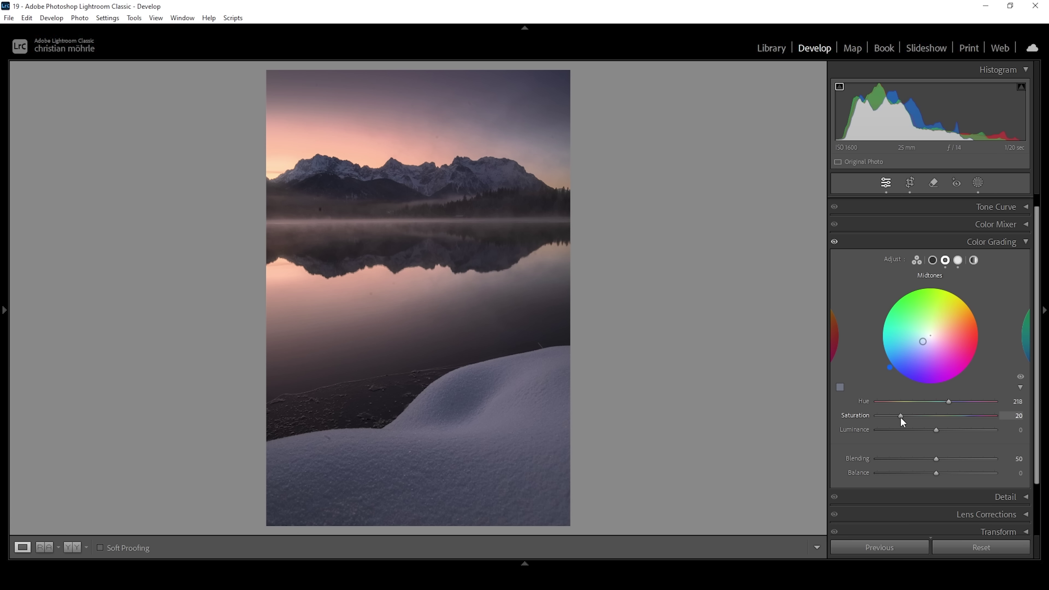
{"action": "left_click_drag", "start_coordinate": [901, 416], "coordinate": [905, 418]}
Grade the shadows with Hue 220 and Saturation 9, and tint the global range with Hue 28 and Saturation 7.
{"action": "left_click", "coordinate": [932, 261]}
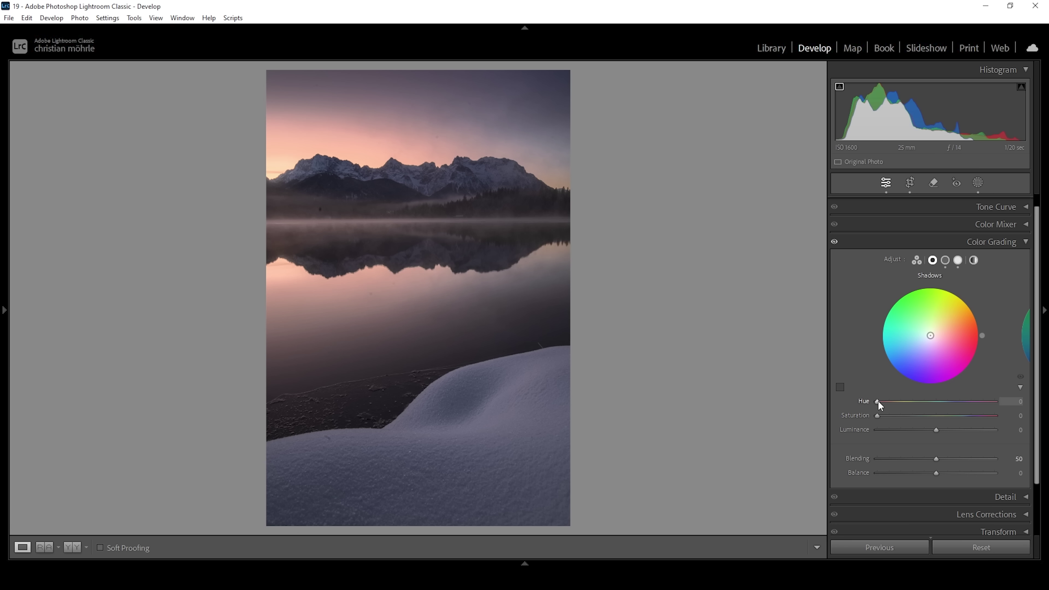
{"action": "left_click_drag", "start_coordinate": [880, 403], "coordinate": [945, 410]}
{"action": "left_click_drag", "start_coordinate": [946, 415], "coordinate": [951, 411]}
{"action": "left_click_drag", "start_coordinate": [877, 414], "coordinate": [888, 412]}
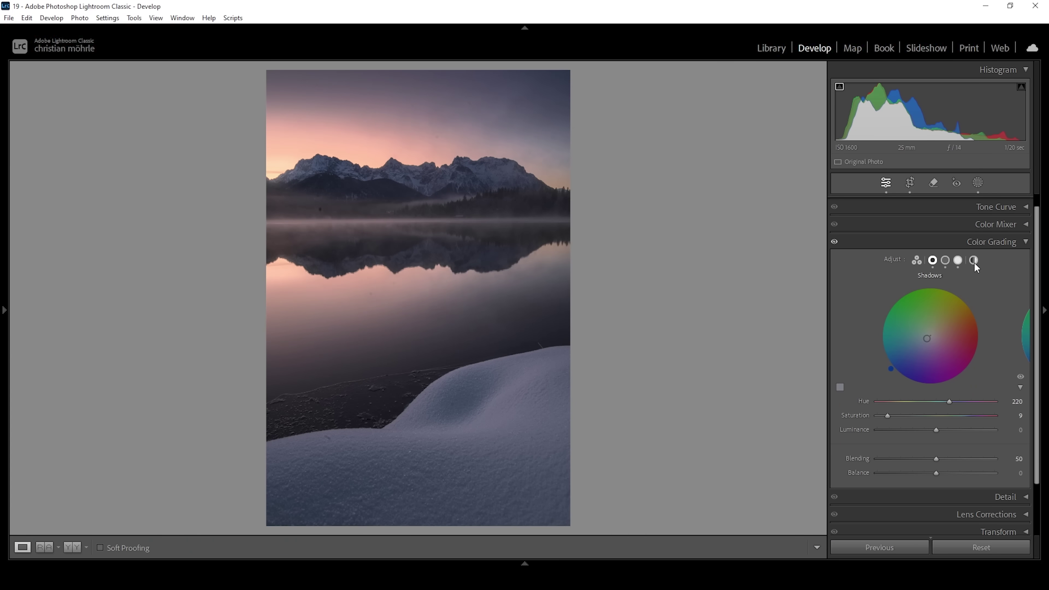
{"action": "left_click", "coordinate": [973, 261]}
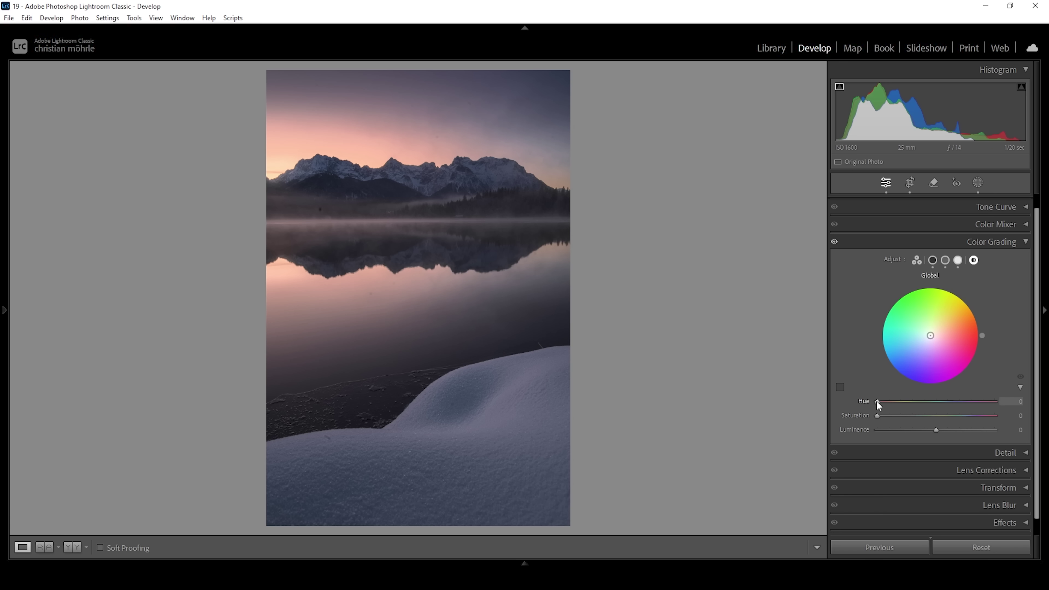
{"action": "left_click_drag", "start_coordinate": [877, 400], "coordinate": [885, 418]}
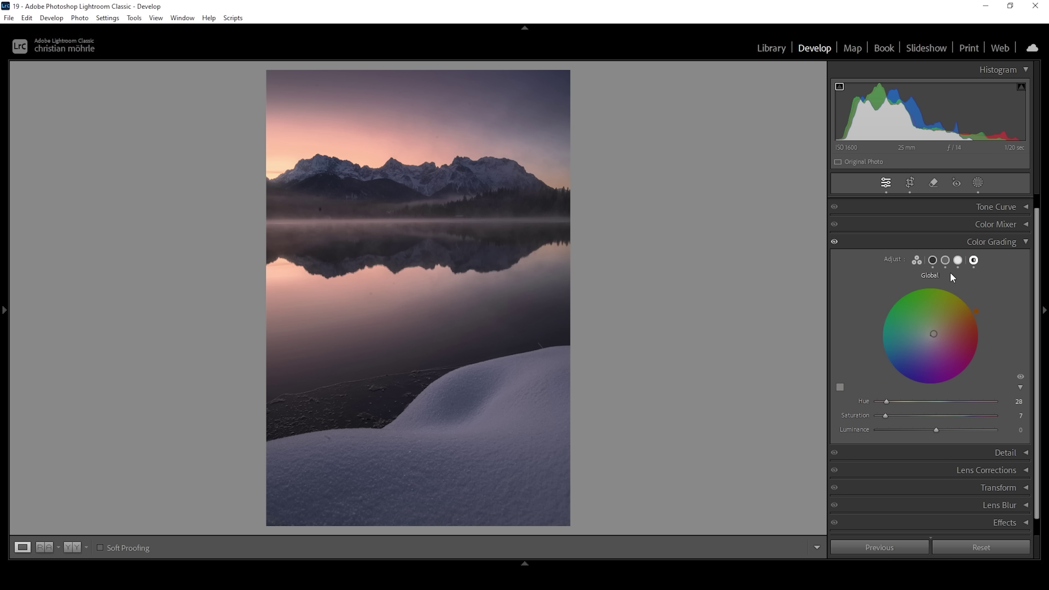
Set the Color Grading Balance to +24 and compare the photo without and with the grading.
{"action": "left_click", "coordinate": [962, 263]}
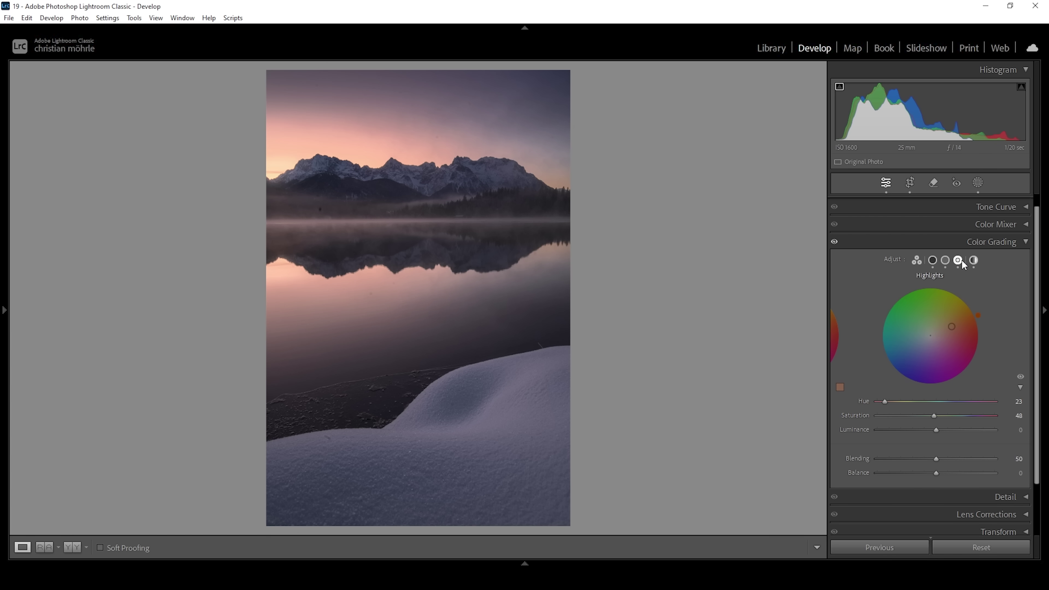
{"action": "left_click", "coordinate": [944, 261]}
{"action": "left_click", "coordinate": [932, 261]}
{"action": "left_click_drag", "start_coordinate": [938, 474], "coordinate": [961, 473]}
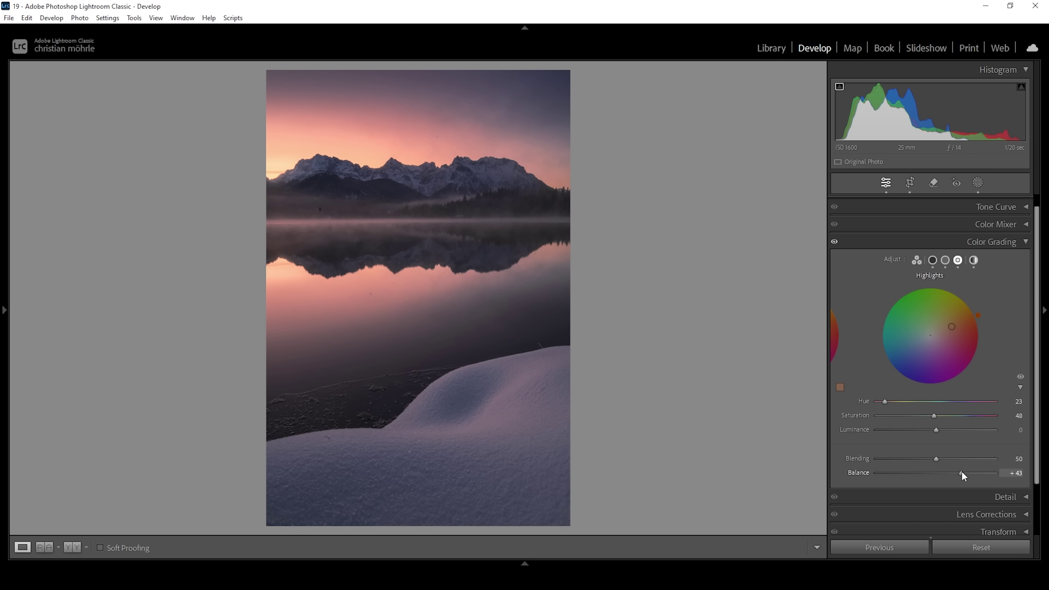
{"action": "left_click_drag", "start_coordinate": [961, 473], "coordinate": [905, 474]}
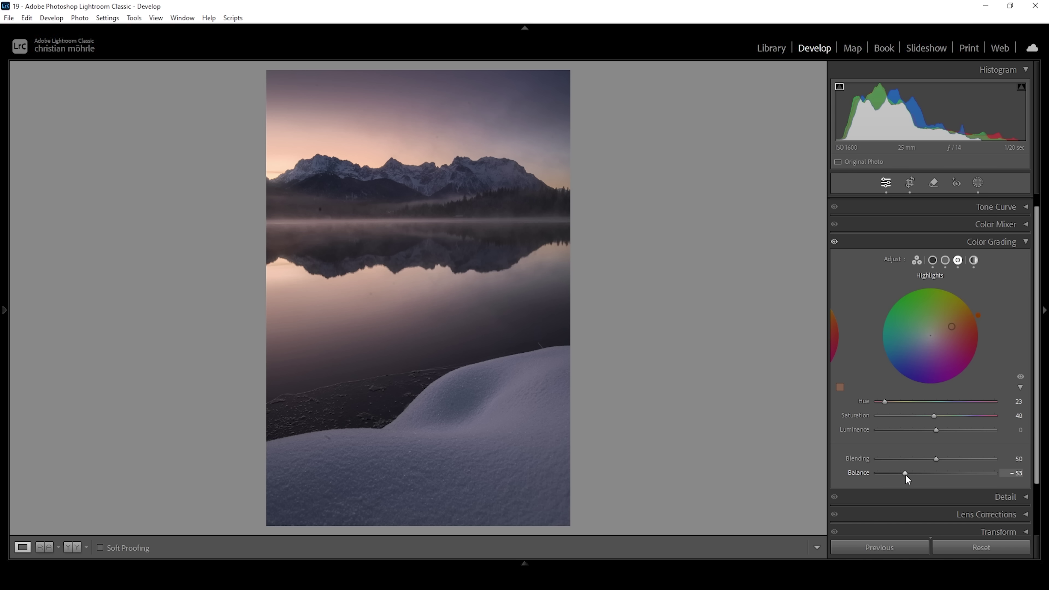
{"action": "left_click_drag", "start_coordinate": [905, 475], "coordinate": [961, 475]}
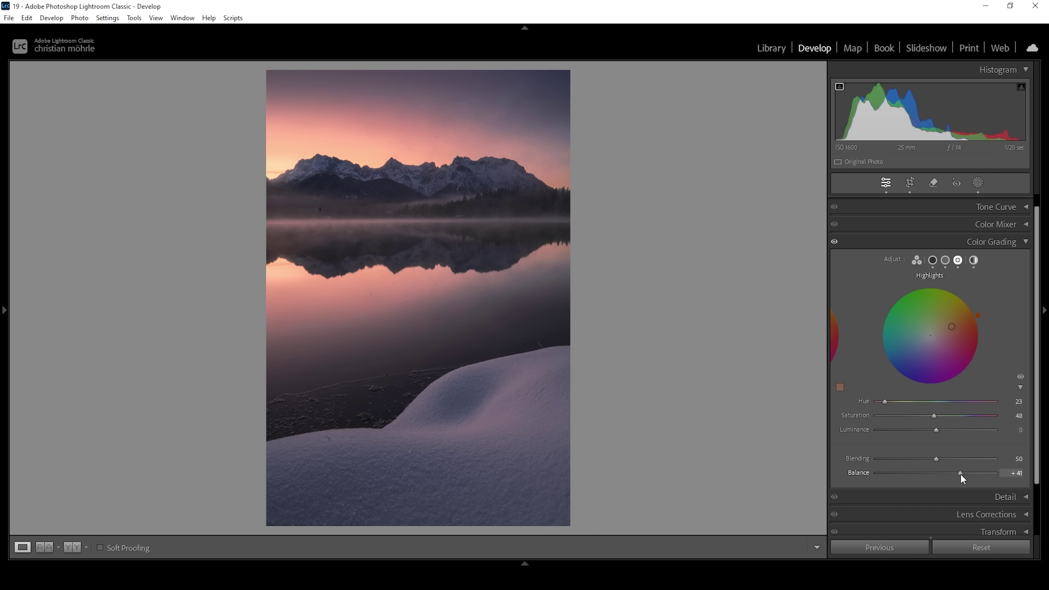
{"action": "left_click_drag", "start_coordinate": [960, 474], "coordinate": [952, 471]}
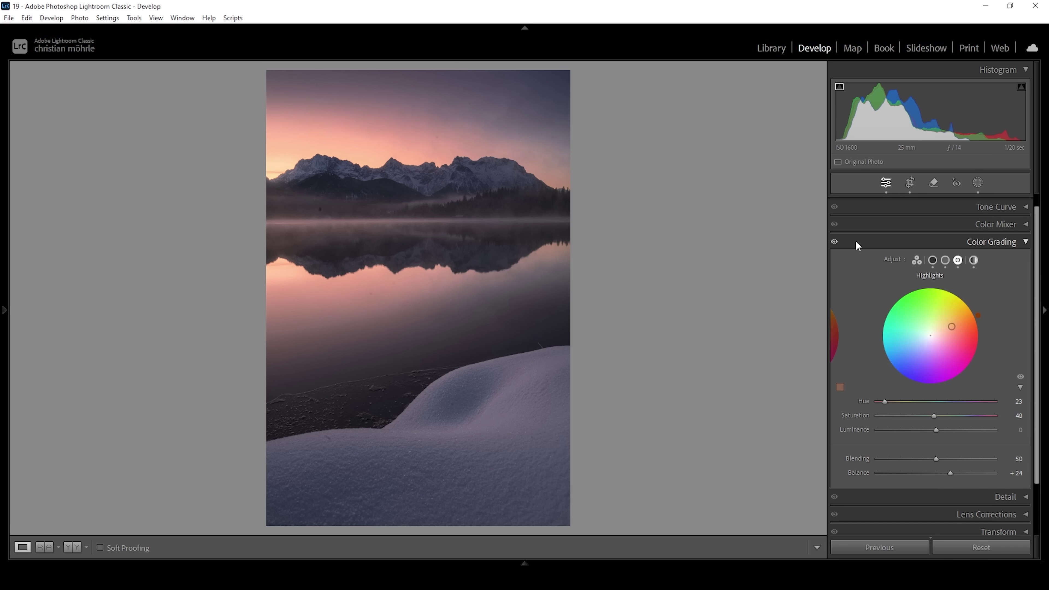
{"action": "left_click", "coordinate": [834, 243]}
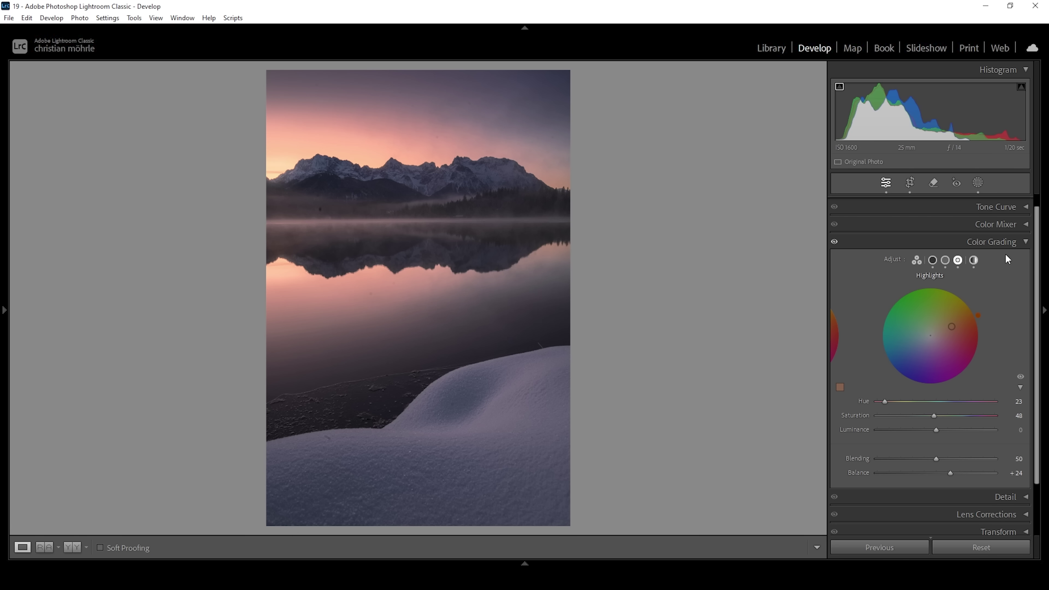
{"action": "left_click", "coordinate": [991, 242]}
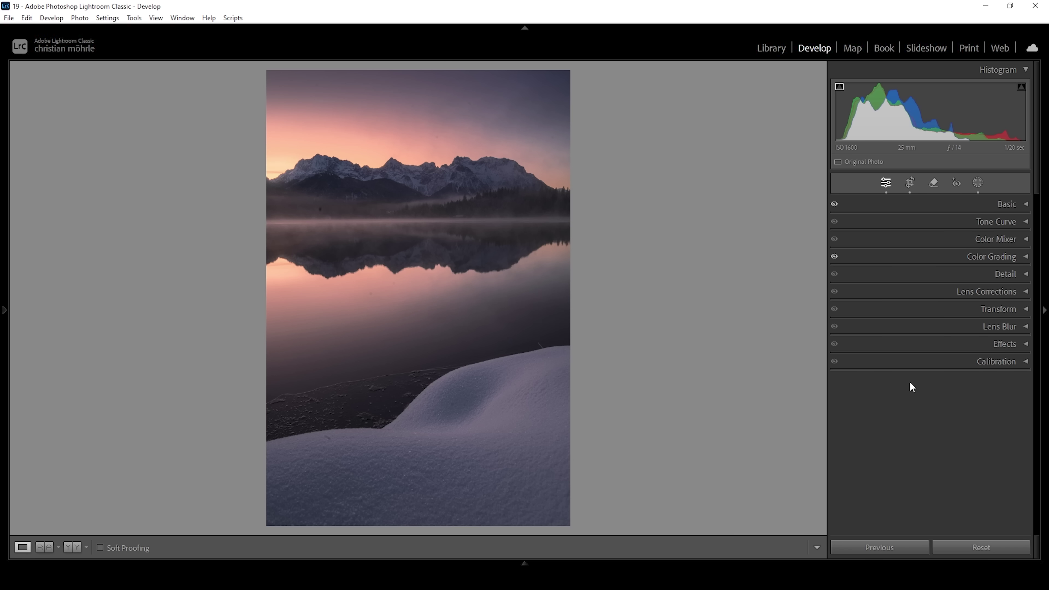
Shift the Blue Primary Hue towards teal in Calibration and raise the Blue Primary Saturation slightly.
{"action": "left_click", "coordinate": [1006, 362]}
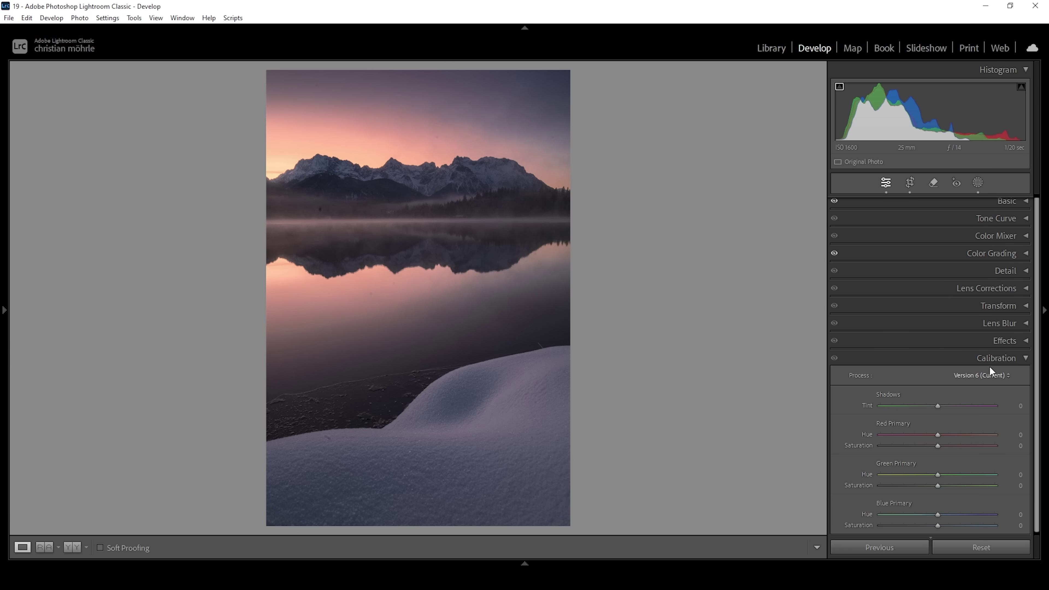
{"action": "left_click_drag", "start_coordinate": [1037, 439], "coordinate": [1030, 457]}
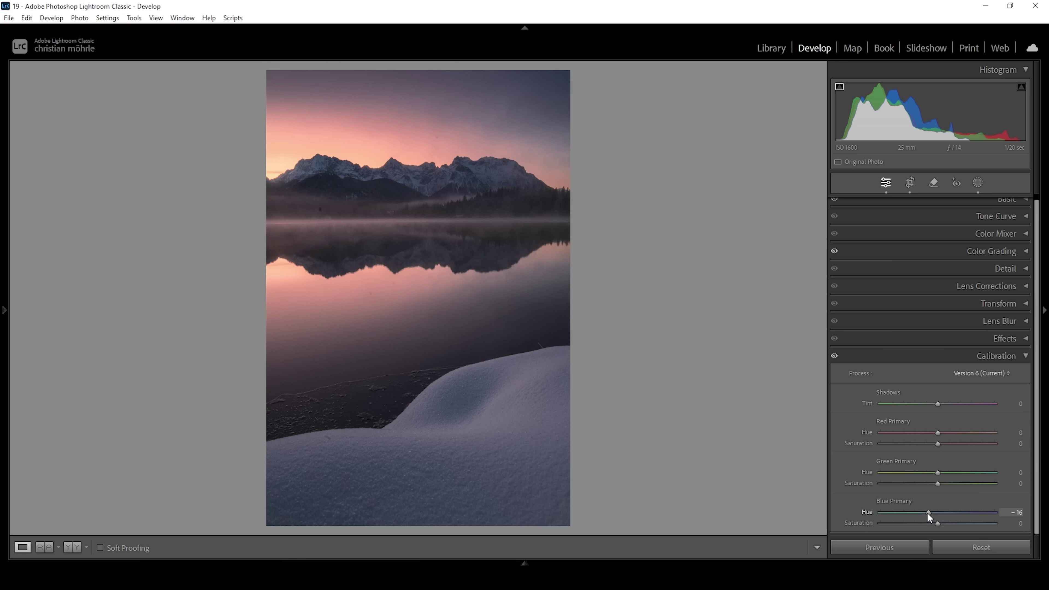
{"action": "left_click_drag", "start_coordinate": [926, 513], "coordinate": [924, 514]}
{"action": "mouse_move", "coordinate": [924, 514]}
{"action": "left_mouse_down"}
{"action": "mouse_move", "coordinate": [963, 524]}
{"action": "mouse_move", "coordinate": [942, 521]}
{"action": "left_mouse_up"}
{"action": "left_click", "coordinate": [974, 356]}
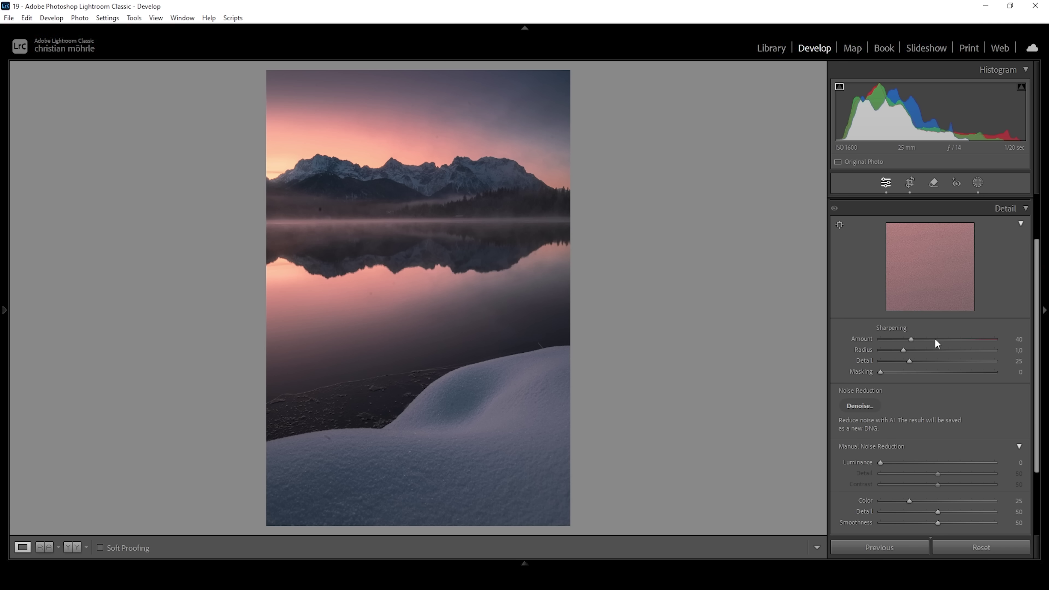
Sharpen the photo with Radius at its minimum, Detail close to its maximum and a strongly raised Masking.
{"action": "left_click_drag", "start_coordinate": [902, 349], "coordinate": [838, 351]}
{"action": "left_click_drag", "start_coordinate": [913, 362], "coordinate": [995, 362]}
{"action": "left_click_drag", "start_coordinate": [884, 371], "coordinate": [956, 375]}
{"action": "scroll", "coordinate": [950, 340], "scroll_direction": "up", "scroll_amount": 5}
{"action": "left_click", "coordinate": [1007, 208]}
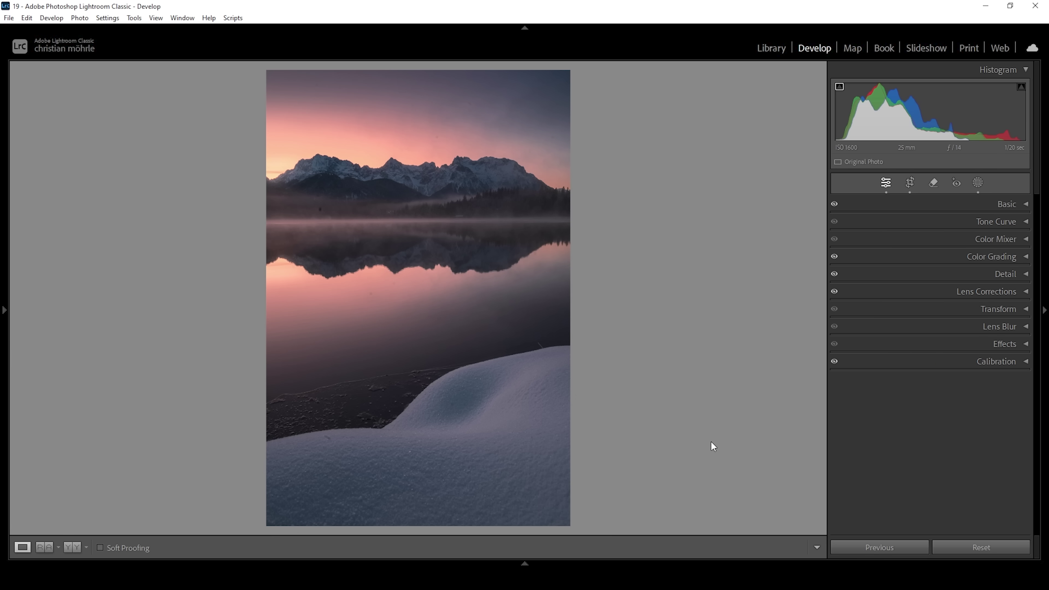
Raise the Transform Aspect moderately to stretch the landscape vertically.
{"action": "left_click", "coordinate": [997, 313]}
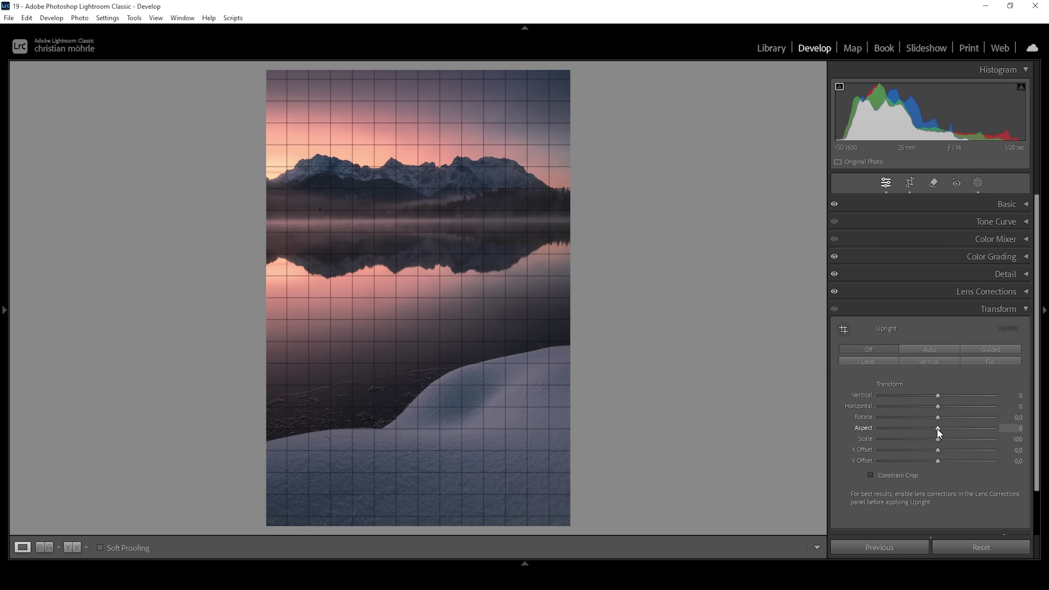
{"action": "mouse_move", "coordinate": [937, 429]}
{"action": "left_mouse_down"}
{"action": "mouse_move", "coordinate": [969, 429]}
{"action": "mouse_move", "coordinate": [951, 427]}
{"action": "left_mouse_up"}
{"action": "left_click", "coordinate": [998, 310]}
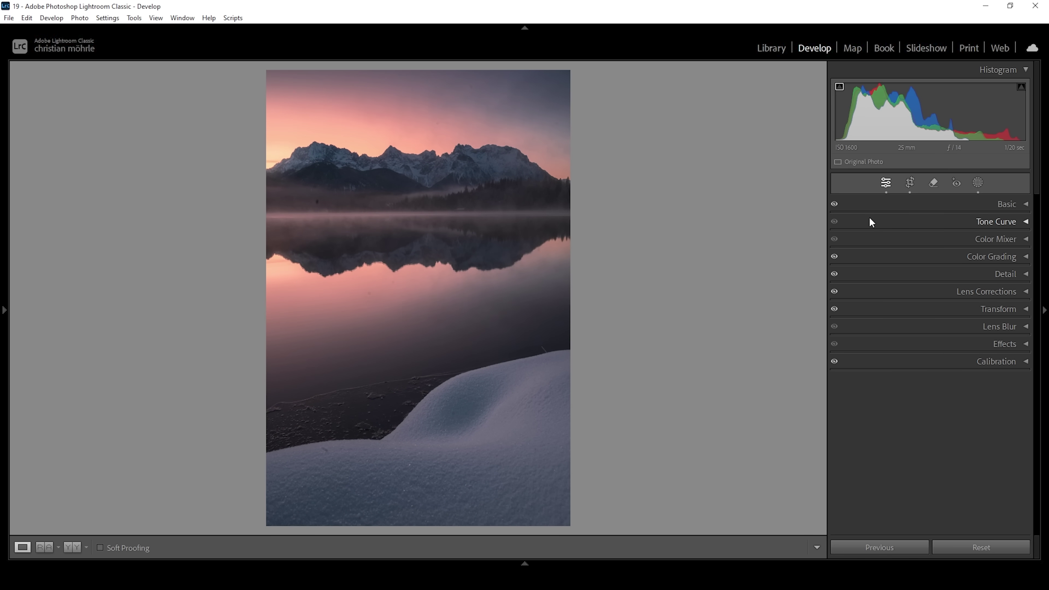